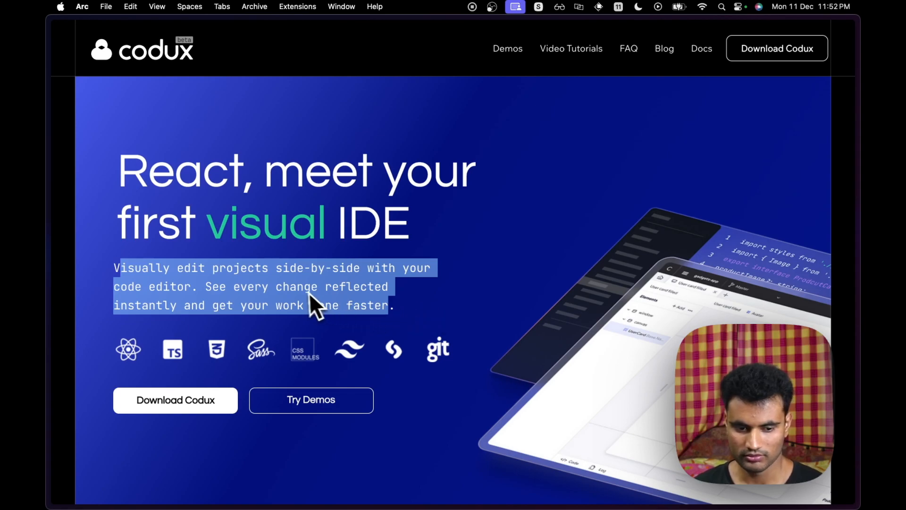
- Download Codux from its website
{"action": "left_click", "coordinate": [303, 304]}
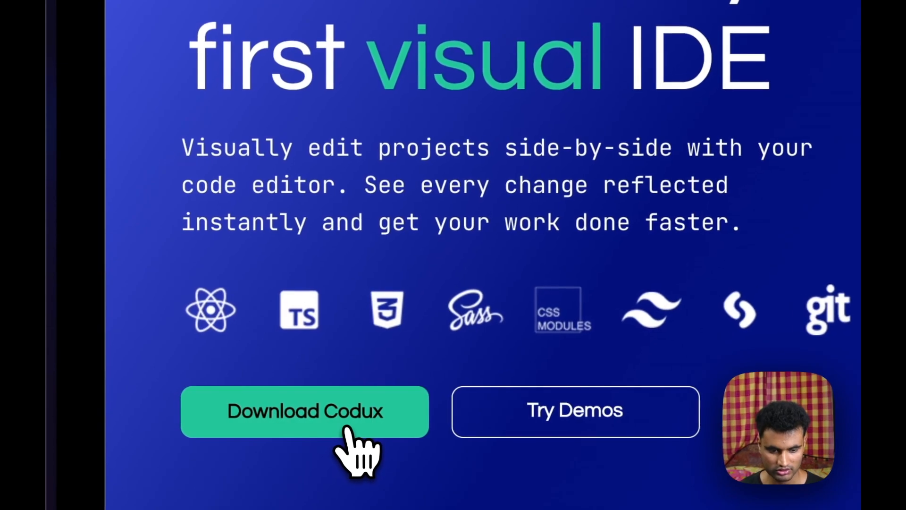
{"action": "left_click", "coordinate": [338, 422]}
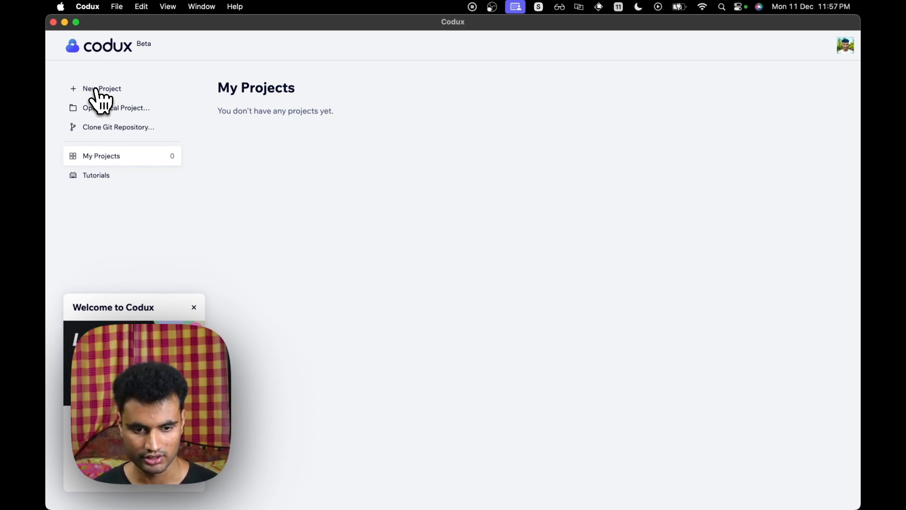
- Start a new project from the blank Vite template
{"action": "left_click", "coordinate": [101, 92]}
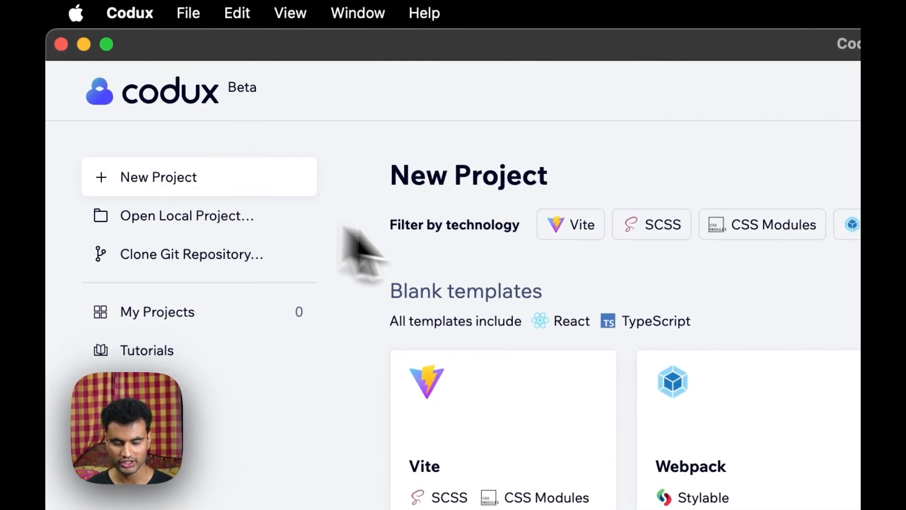
{"action": "scroll", "coordinate": [822, 359], "scroll_direction": "down", "scroll_amount": 3}
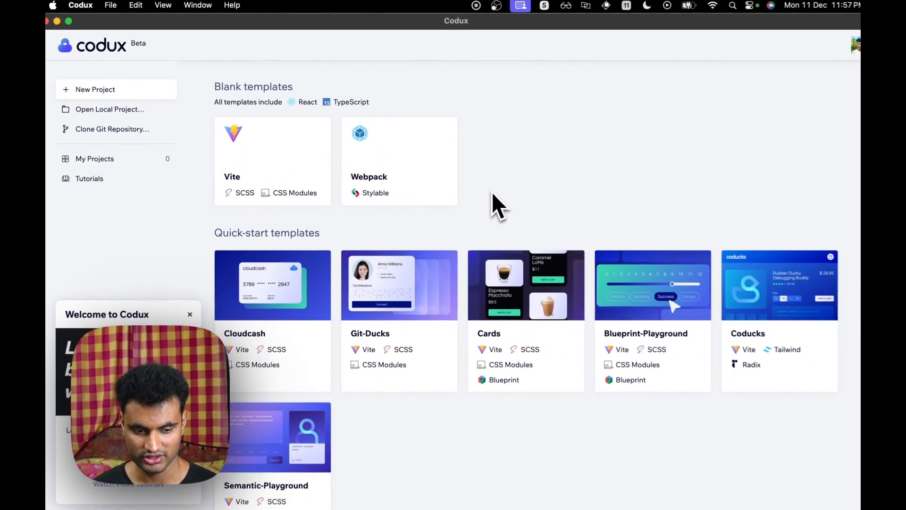
{"action": "scroll", "coordinate": [489, 189], "scroll_direction": "down", "scroll_amount": 2}
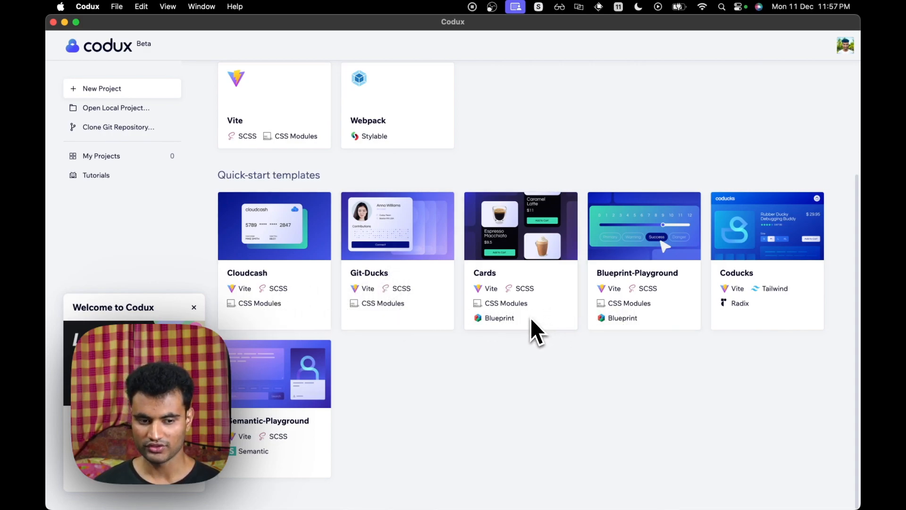
{"action": "scroll", "coordinate": [532, 320], "scroll_direction": "up", "scroll_amount": 2}
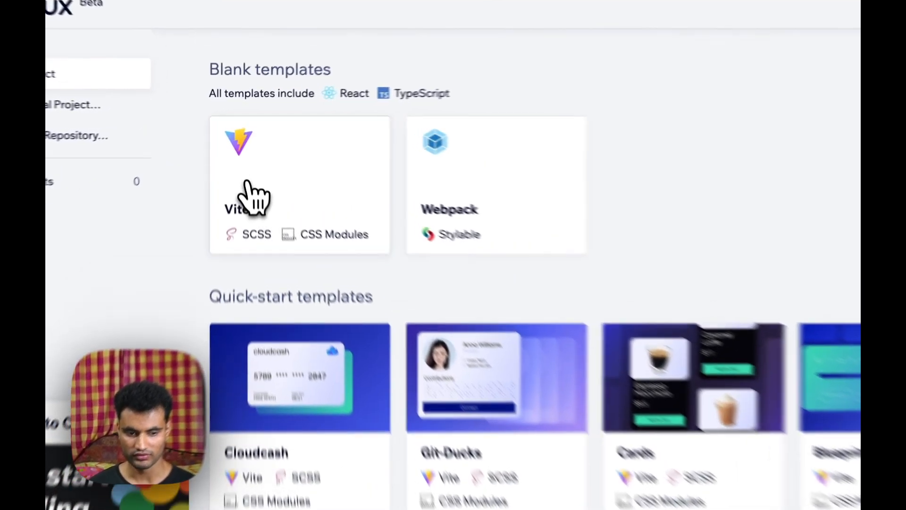
{"action": "left_click", "coordinate": [243, 168]}
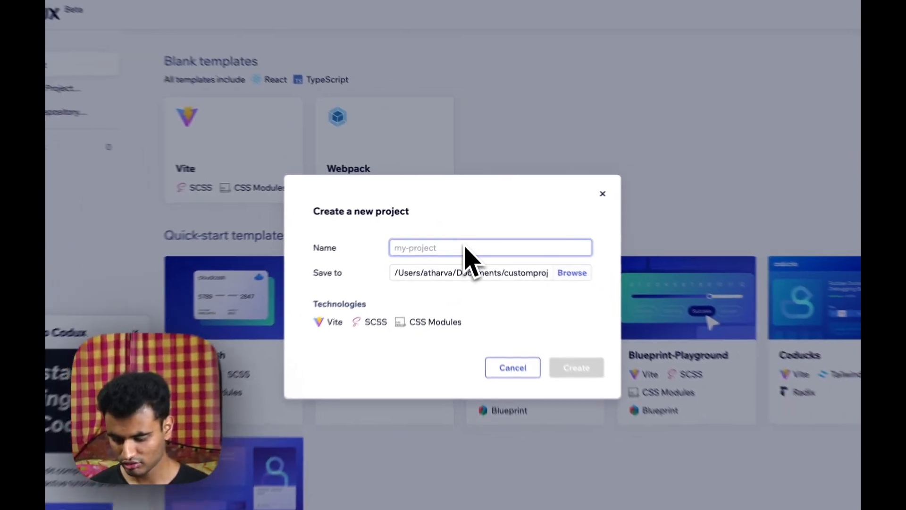
- Name the project codux-yt and create it
{"action": "type", "text": "coffe"}
{"action": "key", "text": "BackSpace"}
{"action": "key", "text": "BackSpace"}
{"action": "key", "text": "BackSpace"}
{"action": "type", "text": "f"}
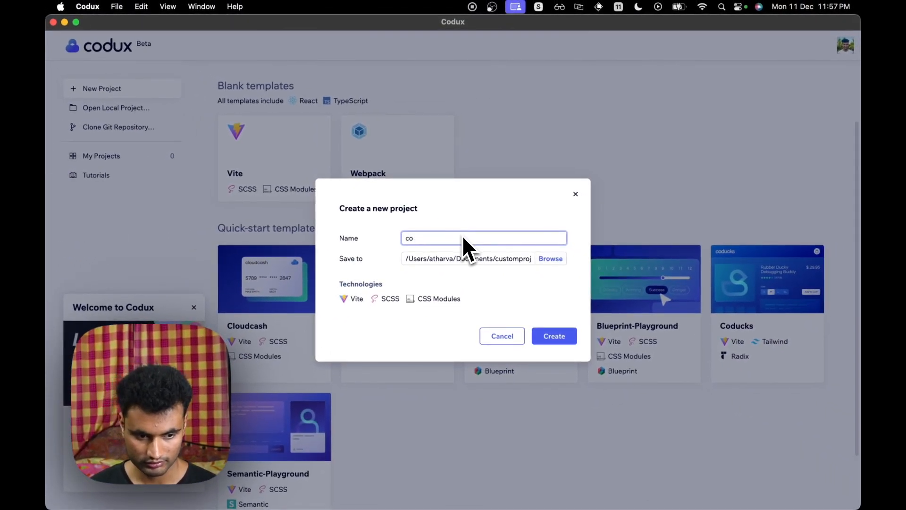
{"action": "key", "text": "BackSpace"}
{"action": "type", "text": "dux"}
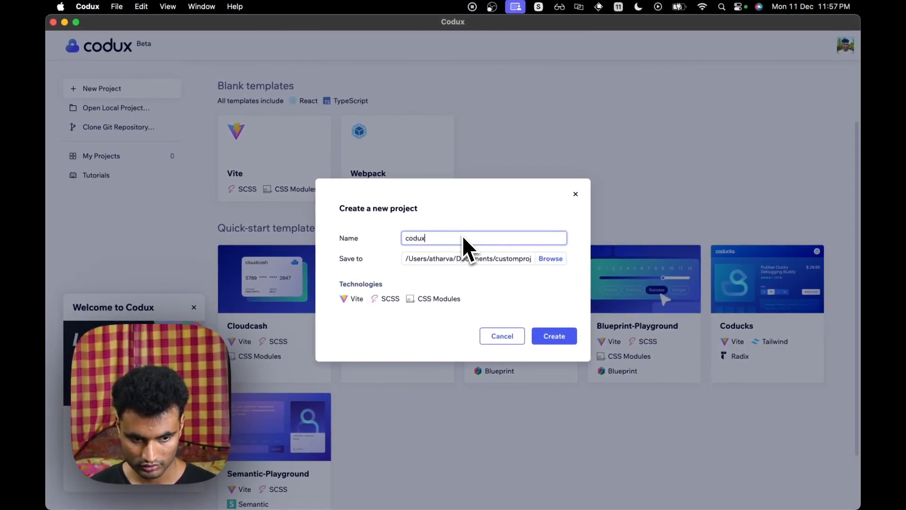
{"action": "type", "text": "-ty"}
{"action": "key", "text": "BackSpace"}
{"action": "key", "text": "BackSpace"}
{"action": "type", "text": "yt"}
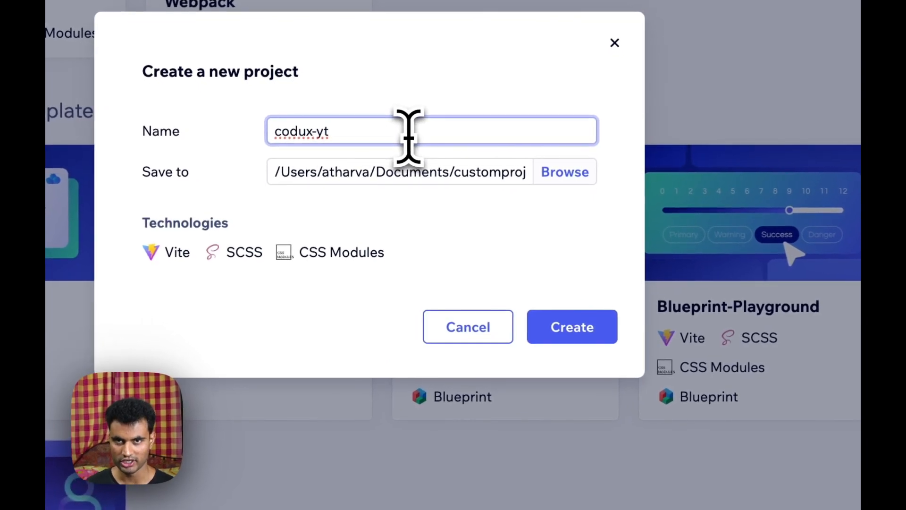
{"action": "left_click", "coordinate": [585, 336]}
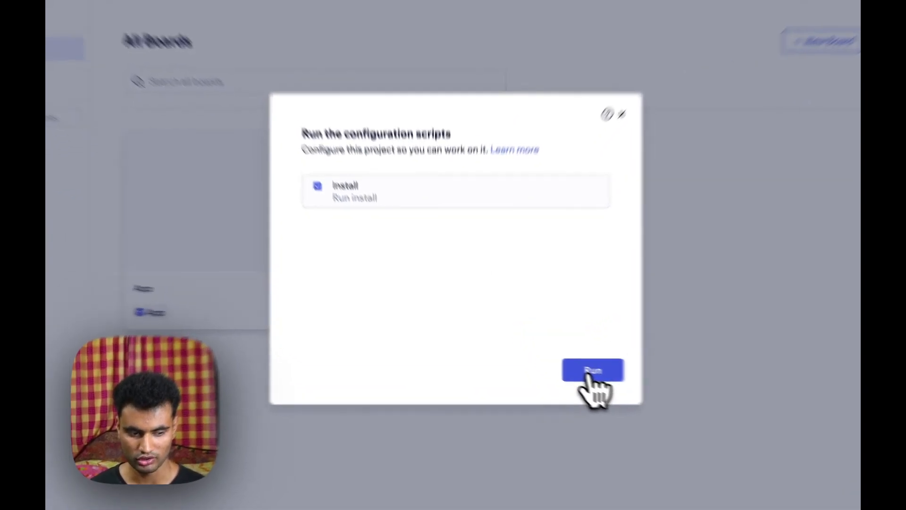
- Run the Install configuration script, review its output, and close the dialog
{"action": "left_click", "coordinate": [551, 362]}
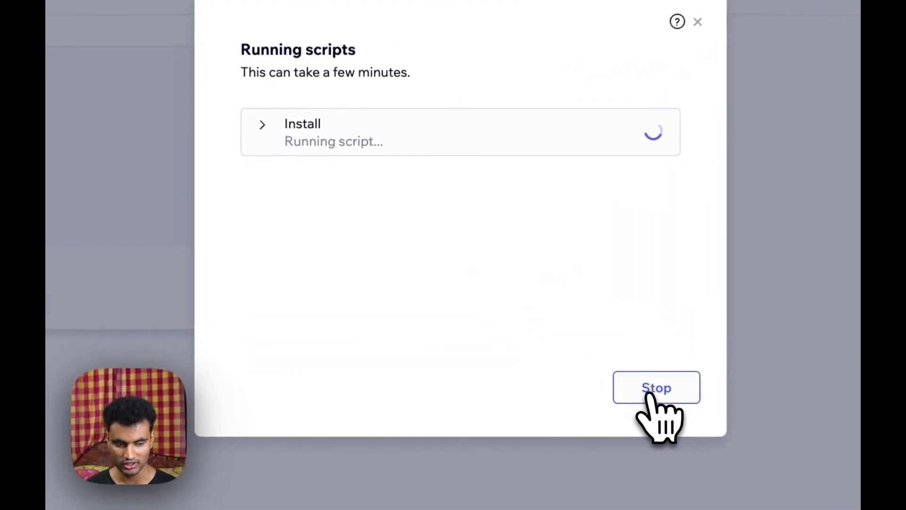
{"action": "left_click", "coordinate": [263, 126]}
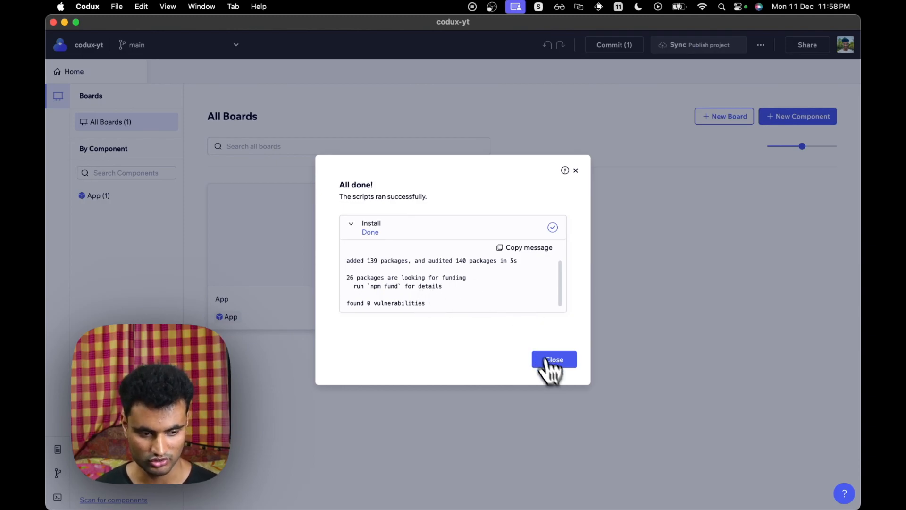
{"action": "left_click", "coordinate": [562, 364]}
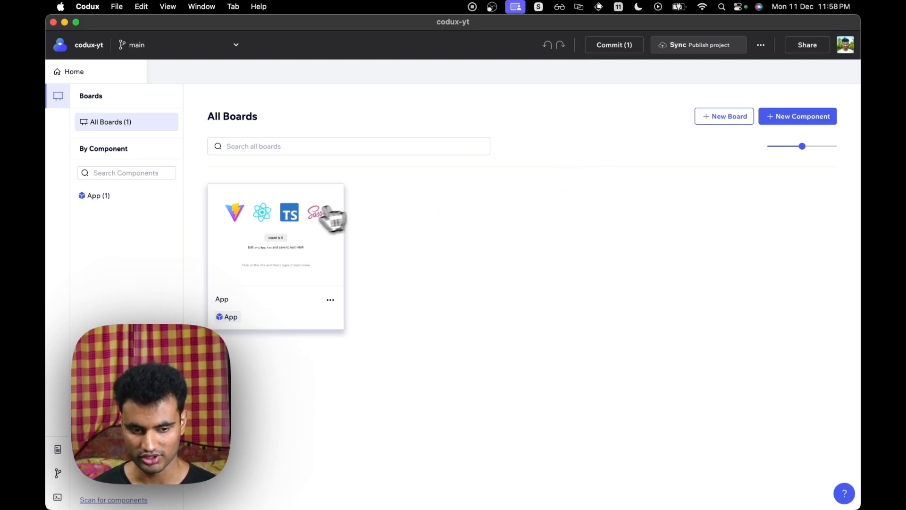
- Open the App board and enter the App component for editing
{"action": "left_click", "coordinate": [269, 293]}
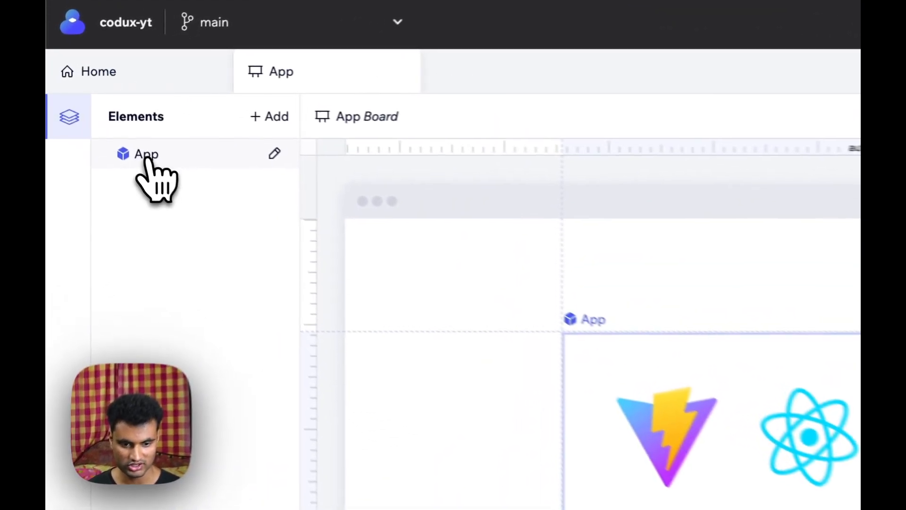
{"action": "double_click", "coordinate": [125, 158]}
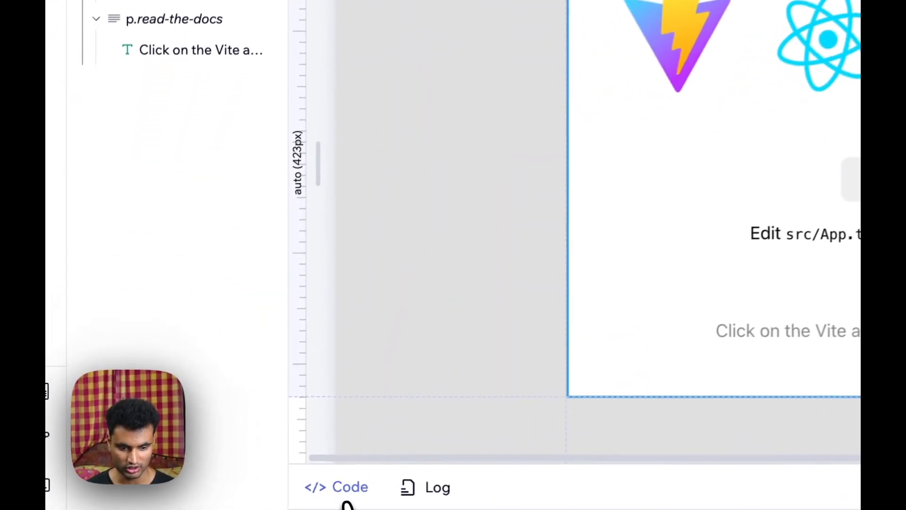
- Open the code panel to review the App.tsx source, then collapse it
{"action": "left_click", "coordinate": [210, 499]}
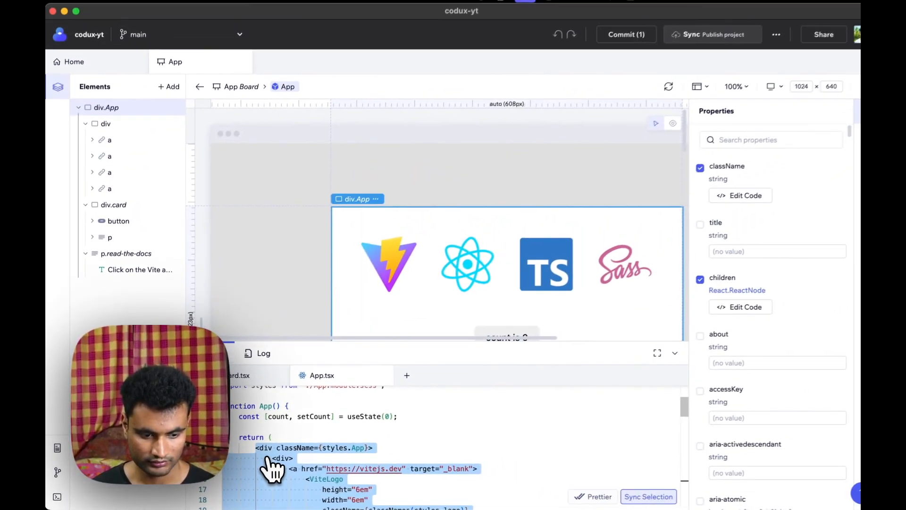
{"action": "scroll", "coordinate": [273, 470], "scroll_direction": "down", "scroll_amount": 10}
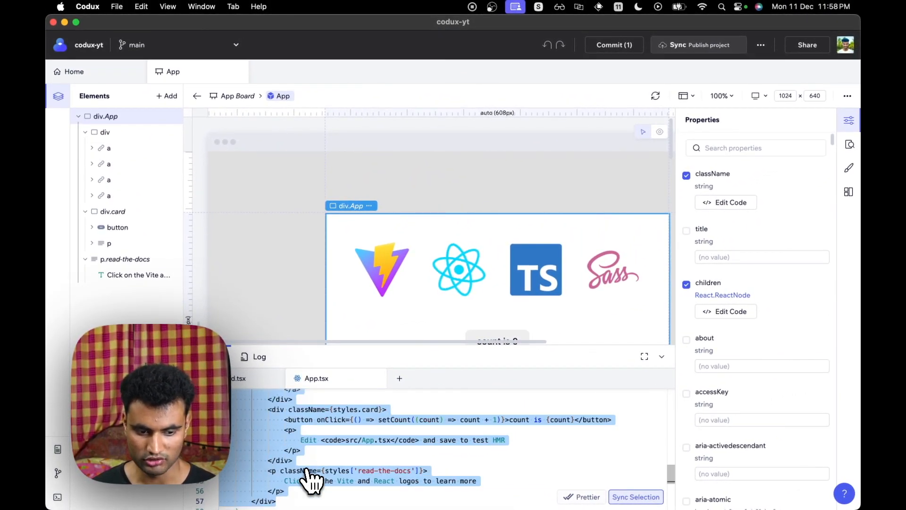
{"action": "scroll", "coordinate": [309, 477], "scroll_direction": "up", "scroll_amount": 6}
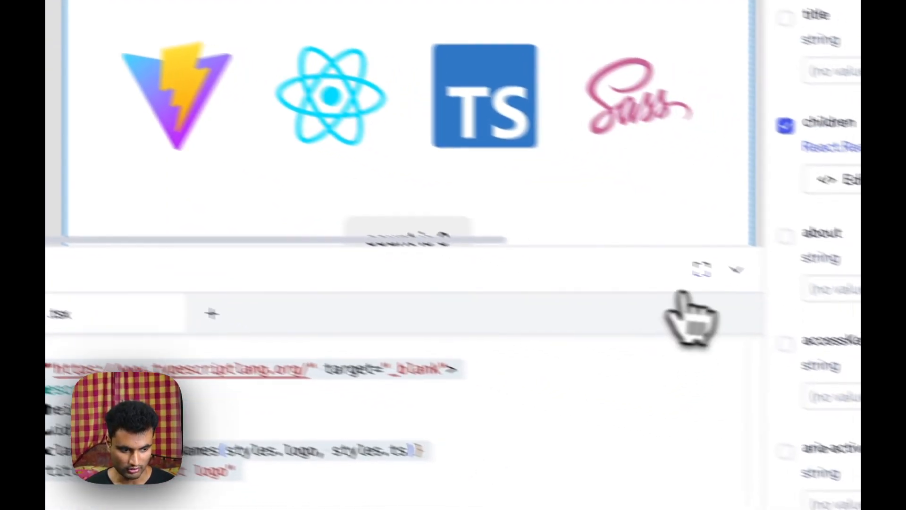
{"action": "left_click", "coordinate": [743, 272]}
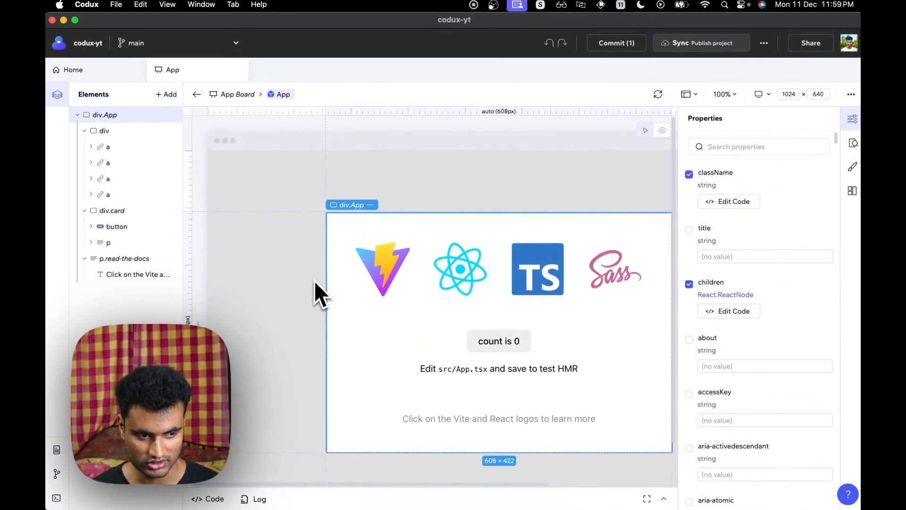
- Select the count button on the canvas and pick its button selector from index.css for styling
{"action": "scroll", "coordinate": [313, 281], "scroll_direction": "right", "scroll_amount": 3}
{"action": "scroll", "coordinate": [313, 282], "scroll_direction": "left", "scroll_amount": 1}
{"action": "scroll", "coordinate": [313, 281], "scroll_direction": "down", "scroll_amount": 1}
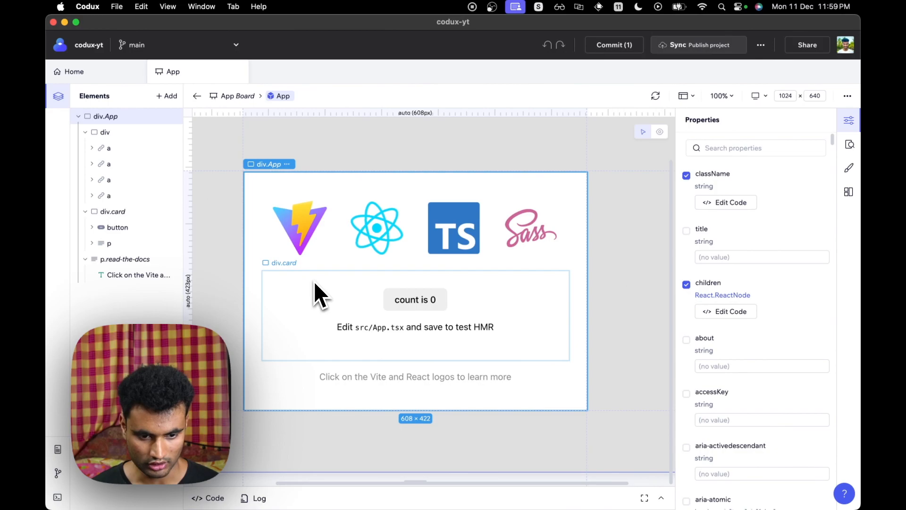
{"action": "scroll", "coordinate": [239, 247], "scroll_direction": "up", "scroll_amount": 3}
{"action": "scroll", "coordinate": [239, 248], "scroll_direction": "up", "scroll_amount": 2}
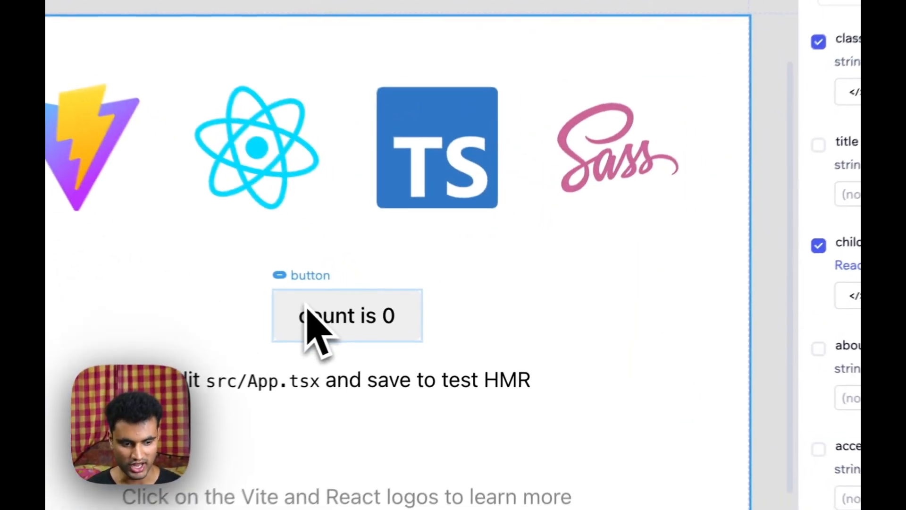
{"action": "left_click", "coordinate": [309, 312]}
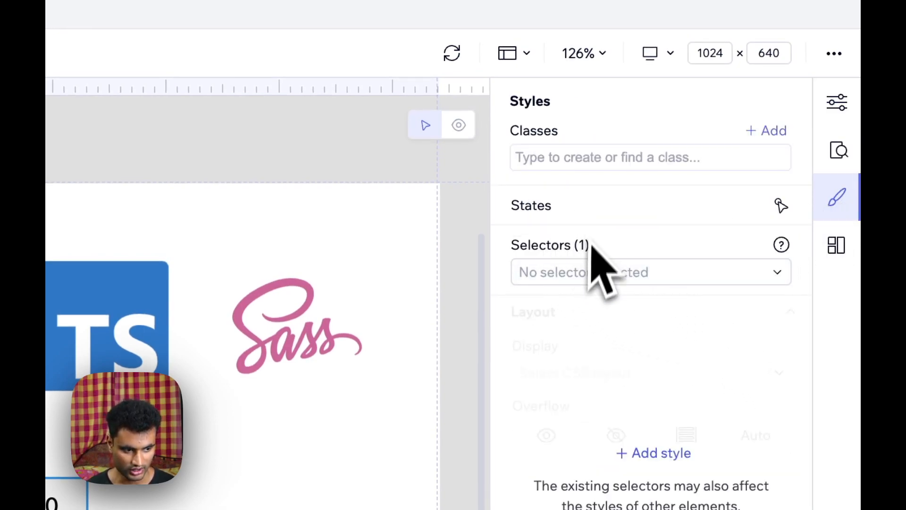
{"action": "left_click", "coordinate": [581, 279]}
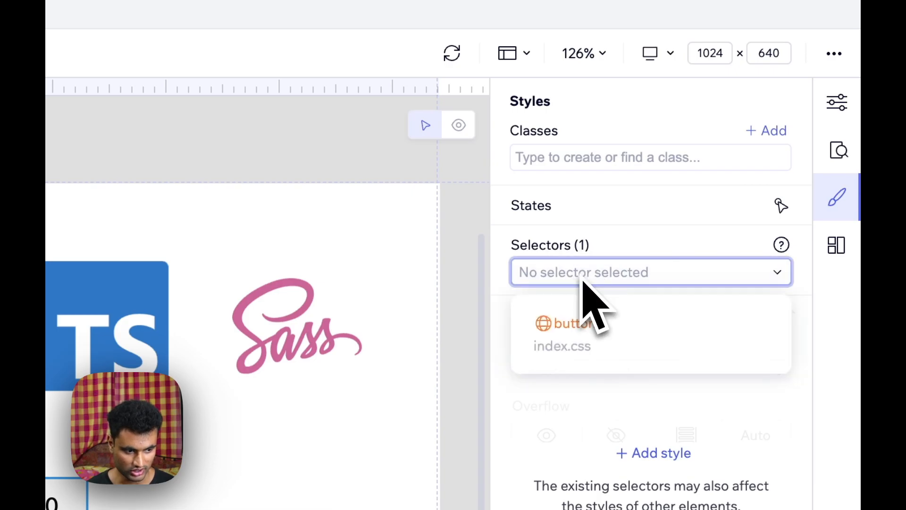
{"action": "left_click", "coordinate": [601, 339]}
{"action": "mouse_move", "coordinate": [581, 284]}
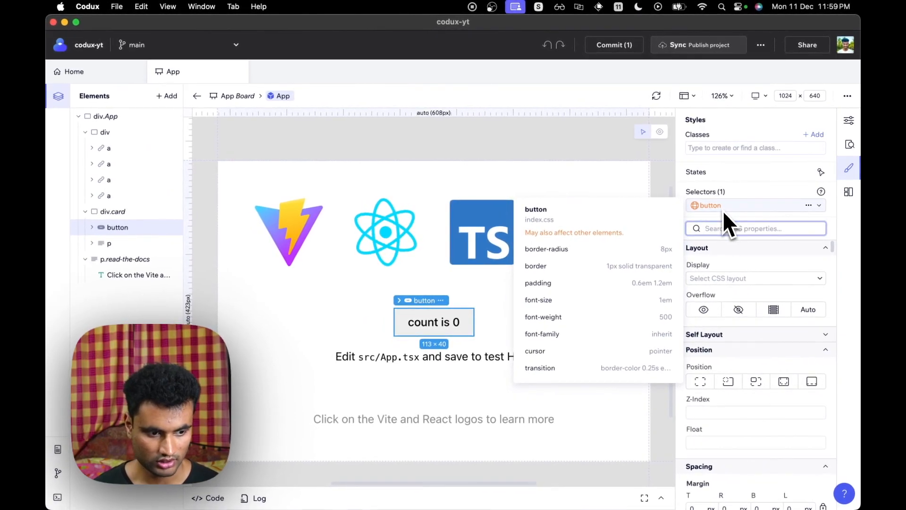
{"action": "mouse_move", "coordinate": [713, 211]}
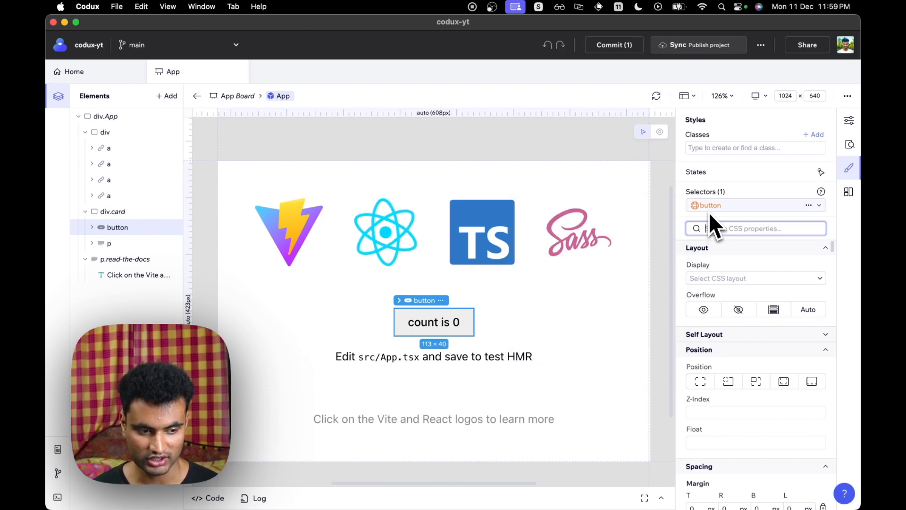
- Experiment with the button's bottom padding, setting it to 1 em and back to 0.6 em
{"action": "scroll", "coordinate": [810, 293], "scroll_direction": "down", "scroll_amount": 5}
{"action": "scroll", "coordinate": [802, 297], "scroll_direction": "down", "scroll_amount": 10}
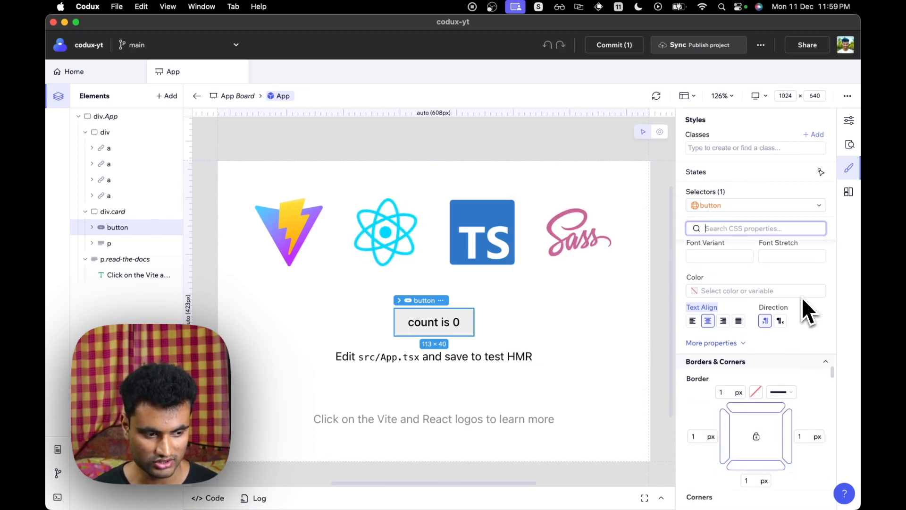
{"action": "scroll", "coordinate": [802, 297], "scroll_direction": "down", "scroll_amount": 5}
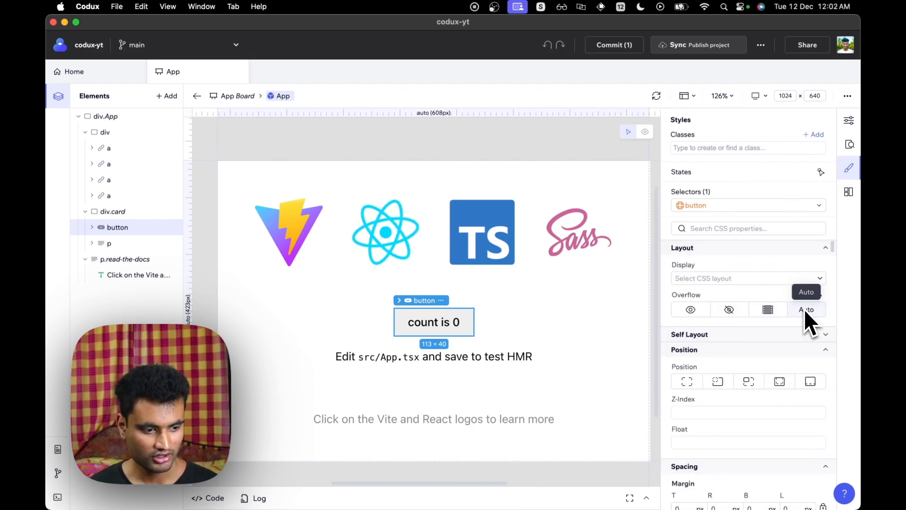
{"action": "scroll", "coordinate": [776, 315], "scroll_direction": "down", "scroll_amount": 6}
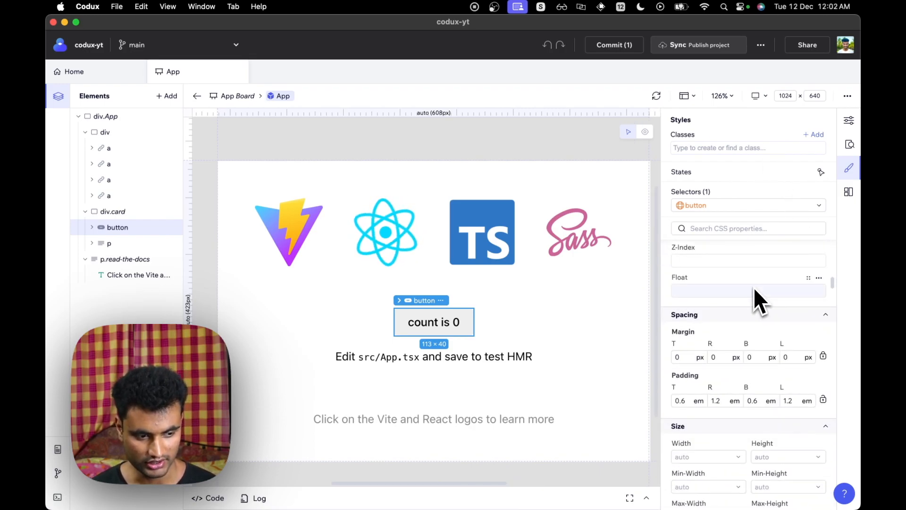
{"action": "scroll", "coordinate": [751, 285], "scroll_direction": "down", "scroll_amount": 2}
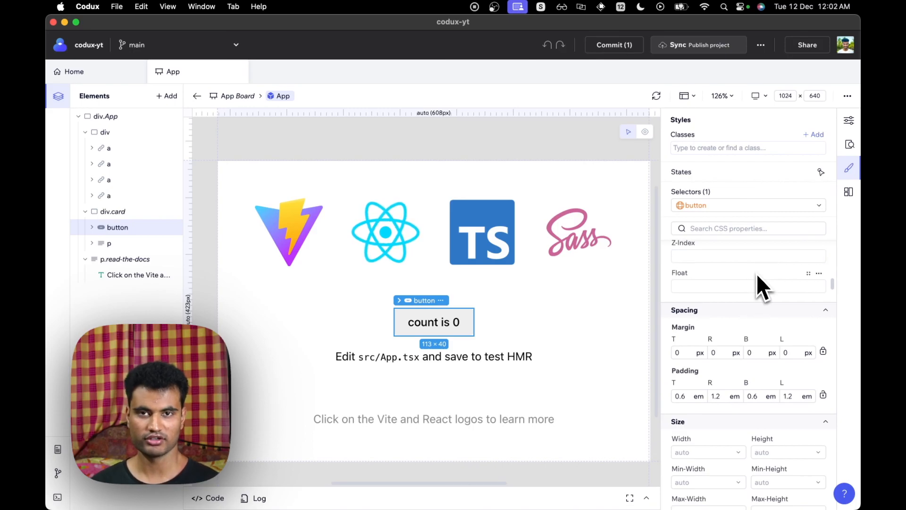
{"action": "scroll", "coordinate": [758, 276], "scroll_direction": "down", "scroll_amount": 5}
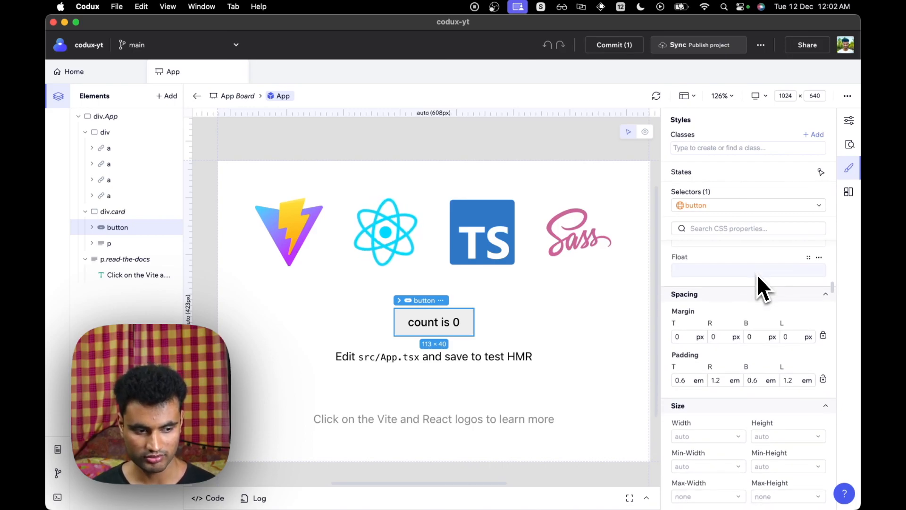
{"action": "scroll", "coordinate": [758, 276], "scroll_direction": "down", "scroll_amount": 2}
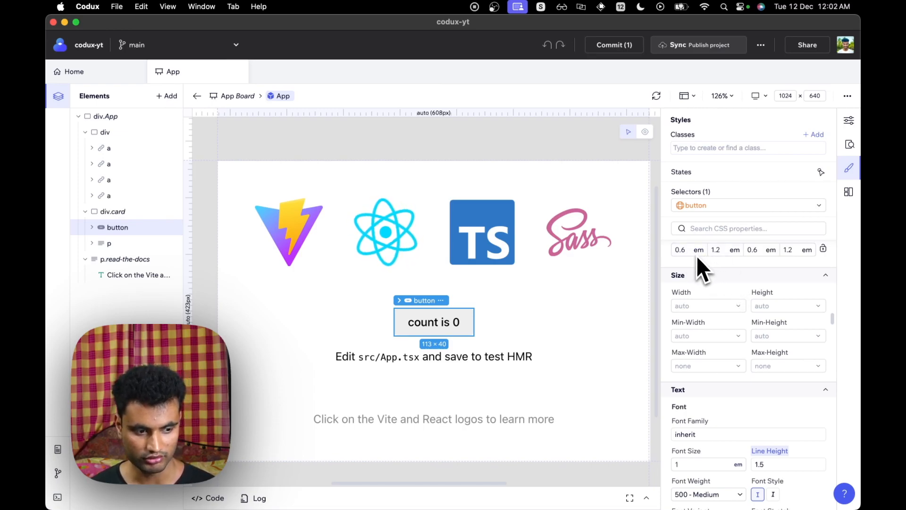
{"action": "left_click", "coordinate": [755, 275]}
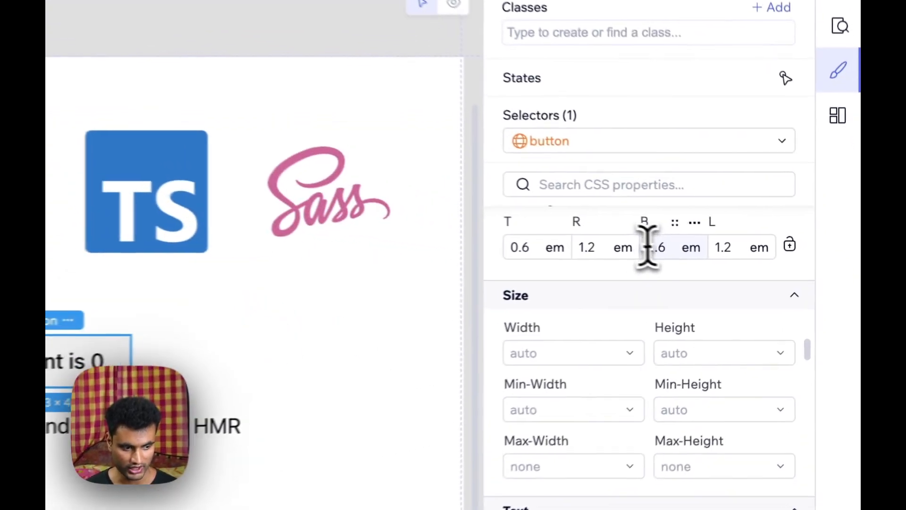
{"action": "left_click", "coordinate": [631, 245]}
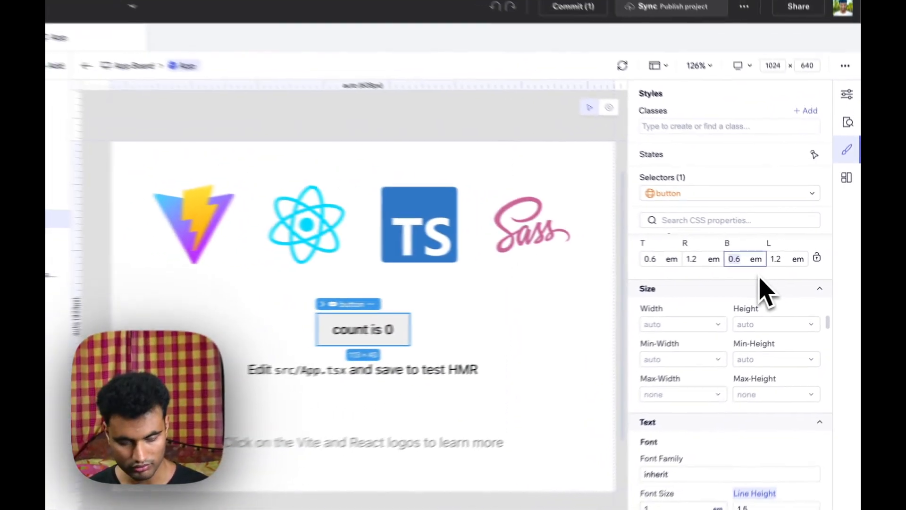
{"action": "type", "text": "1.2"}
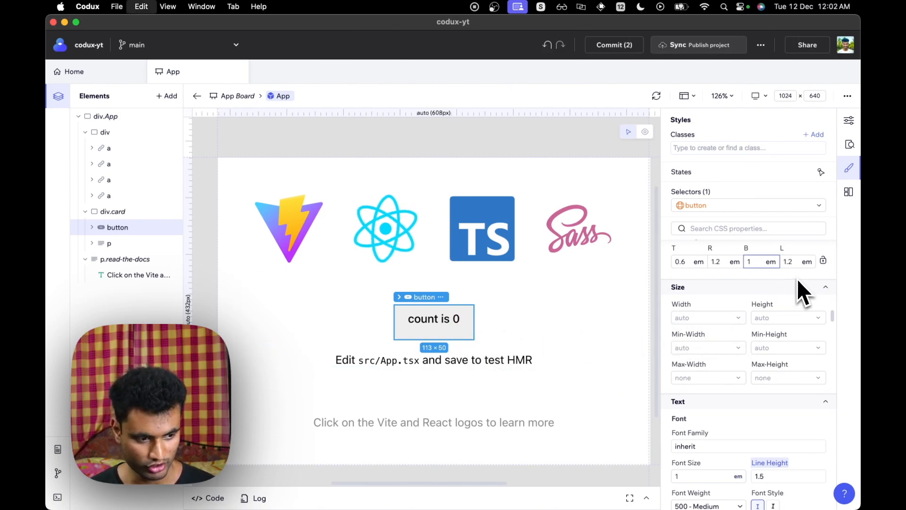
{"action": "key", "text": "BackSpace"}
{"action": "type", "text": "0.6"}
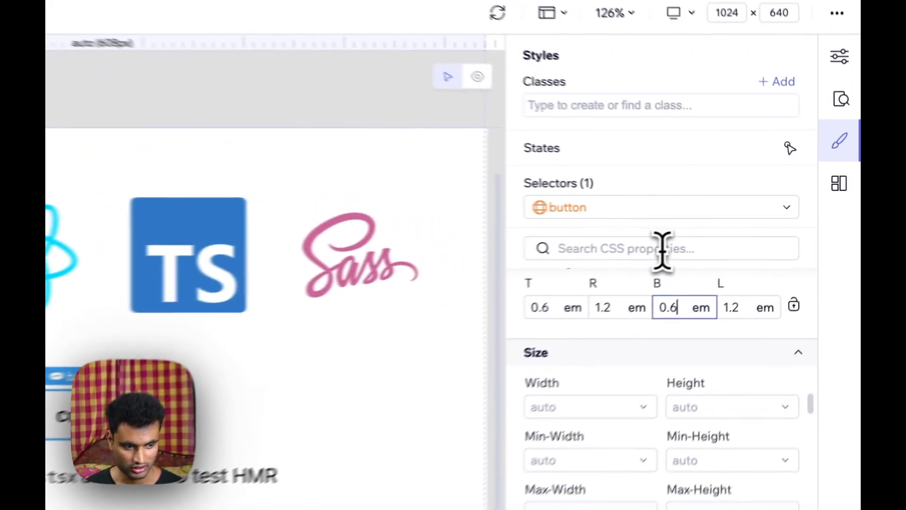
- Search the button's CSS properties for background and set its background colour to #D29090
{"action": "left_click", "coordinate": [754, 231]}
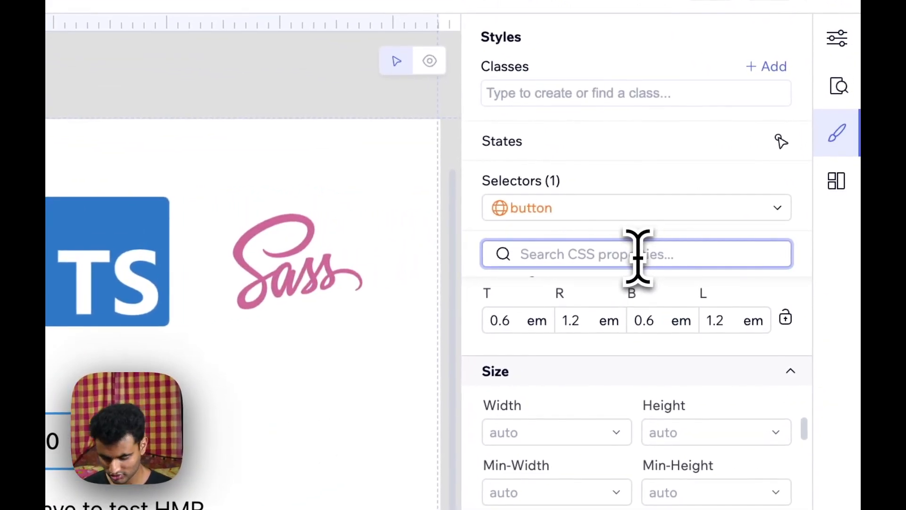
{"action": "type", "text": "backgroun"}
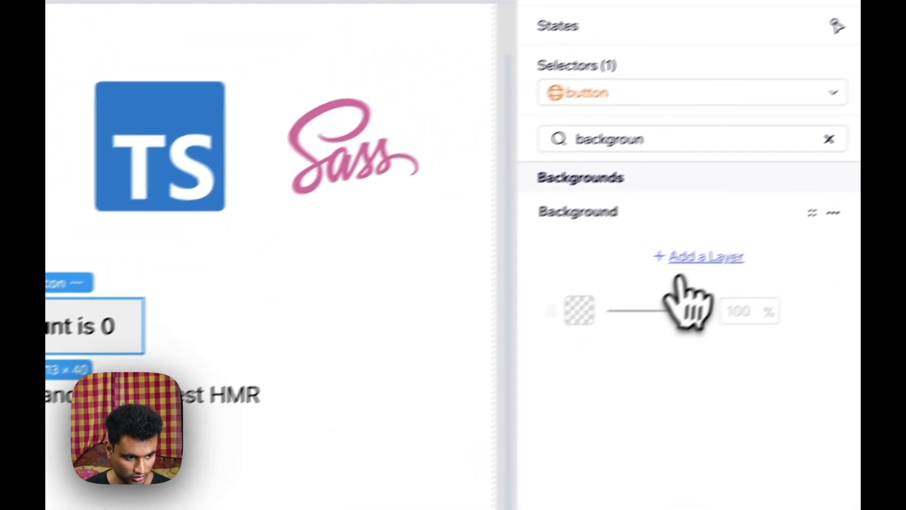
{"action": "left_click", "coordinate": [683, 257]}
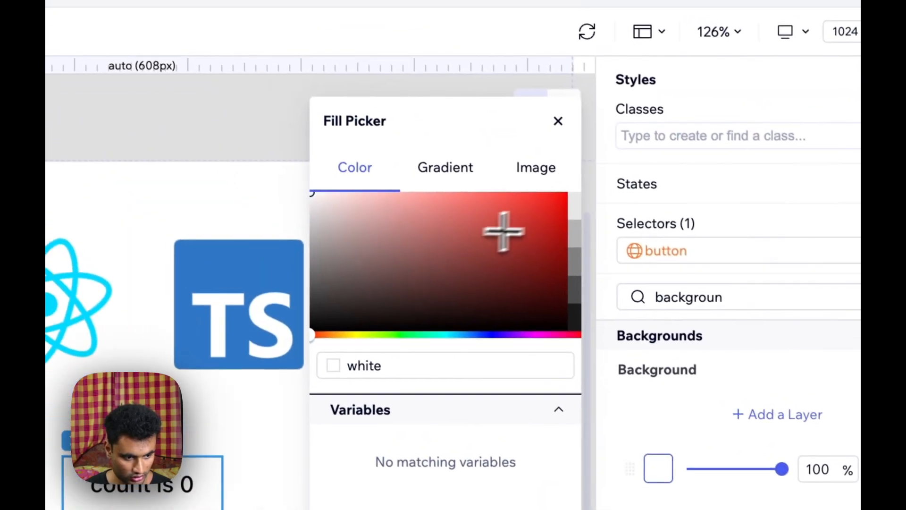
{"action": "left_click", "coordinate": [410, 73]}
{"action": "left_click", "coordinate": [606, 191]}
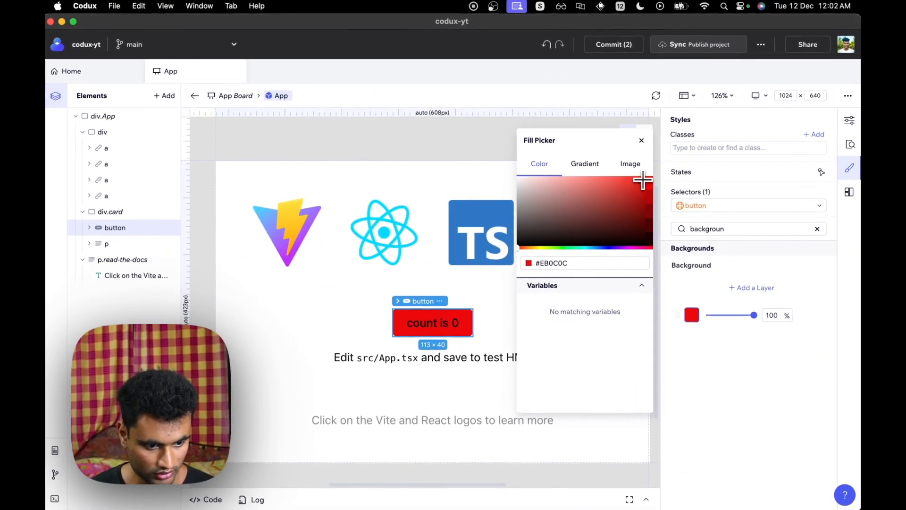
{"action": "mouse_move", "coordinate": [643, 213]}
{"action": "left_mouse_down"}
{"action": "mouse_move", "coordinate": [595, 189]}
{"action": "mouse_move", "coordinate": [558, 189]}
{"action": "left_mouse_up"}
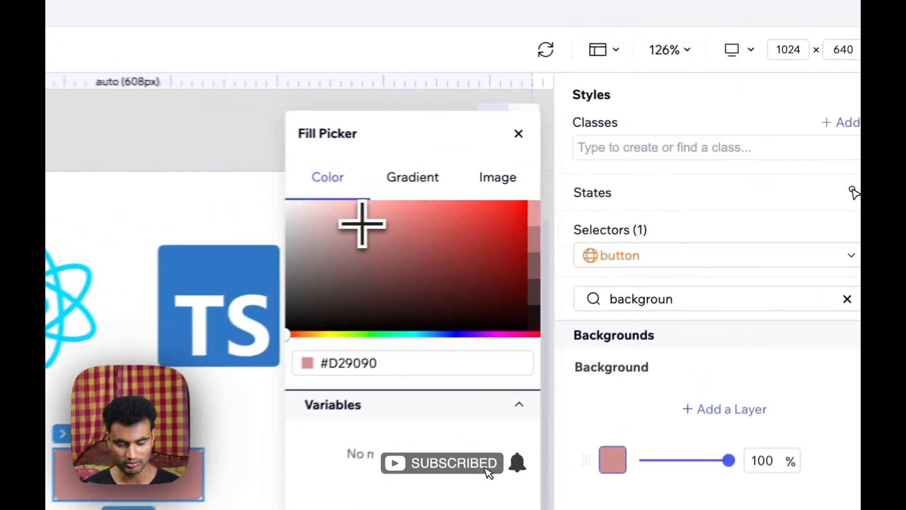
{"action": "left_click", "coordinate": [501, 132]}
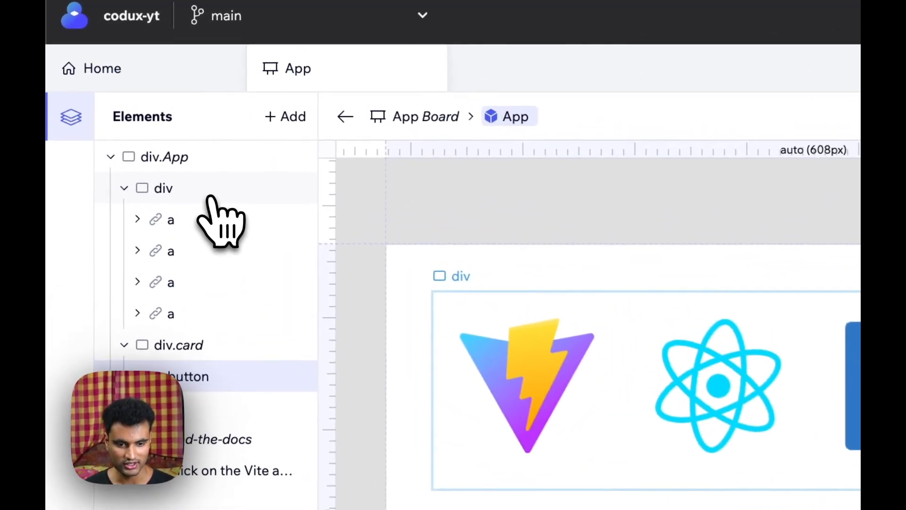
- Select the logo div and create a new class named logocontainer in App.module.scss for it
{"action": "left_click", "coordinate": [128, 137]}
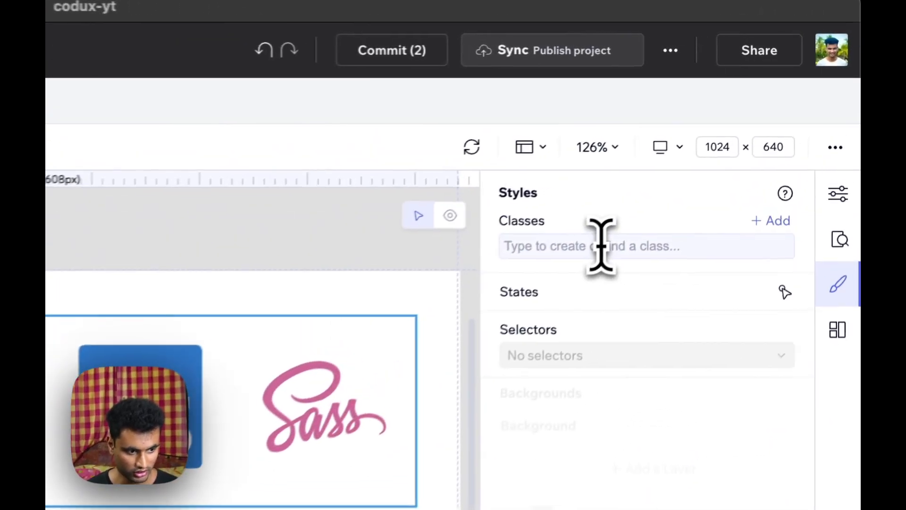
{"action": "left_click", "coordinate": [601, 245]}
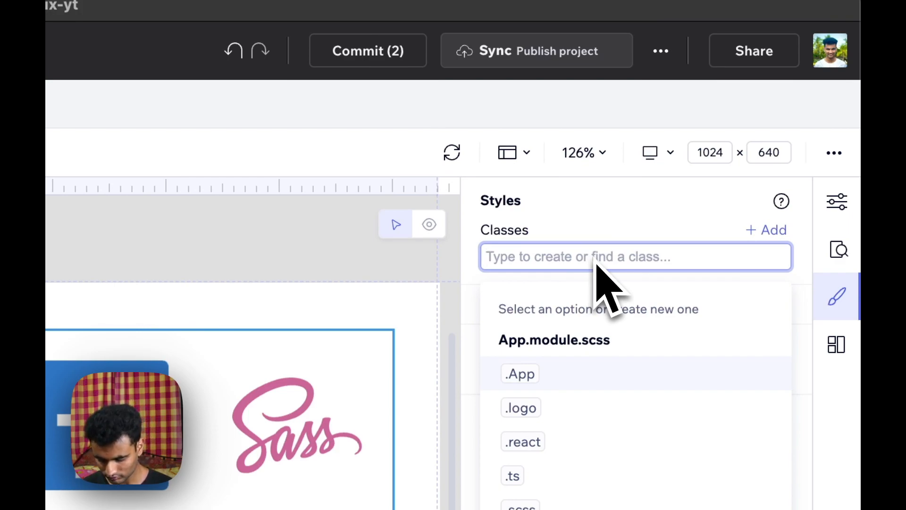
{"action": "type", "text": "logo"}
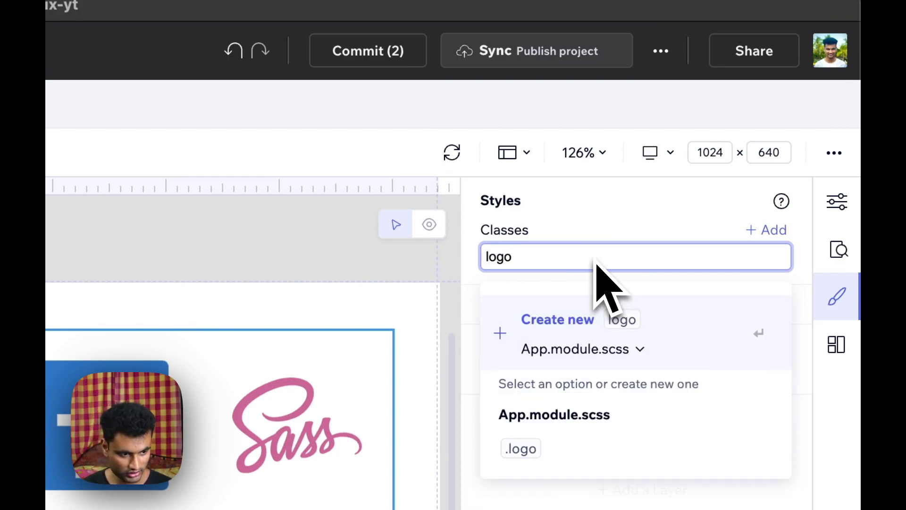
{"action": "type", "text": "container"}
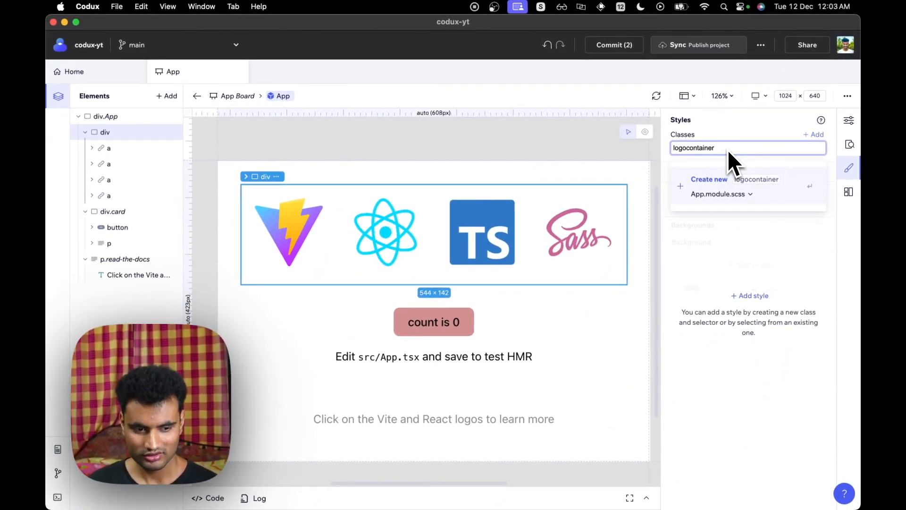
{"action": "key", "text": "Return"}
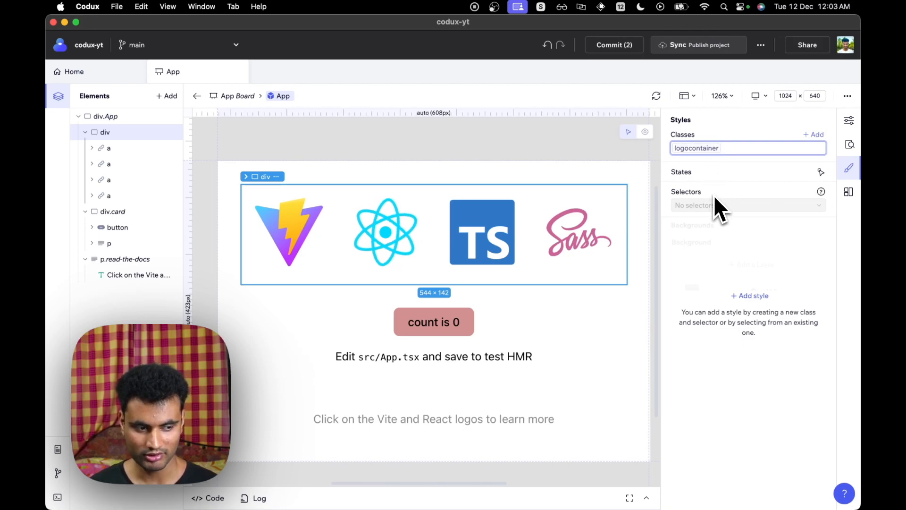
{"action": "left_click", "coordinate": [759, 294]}
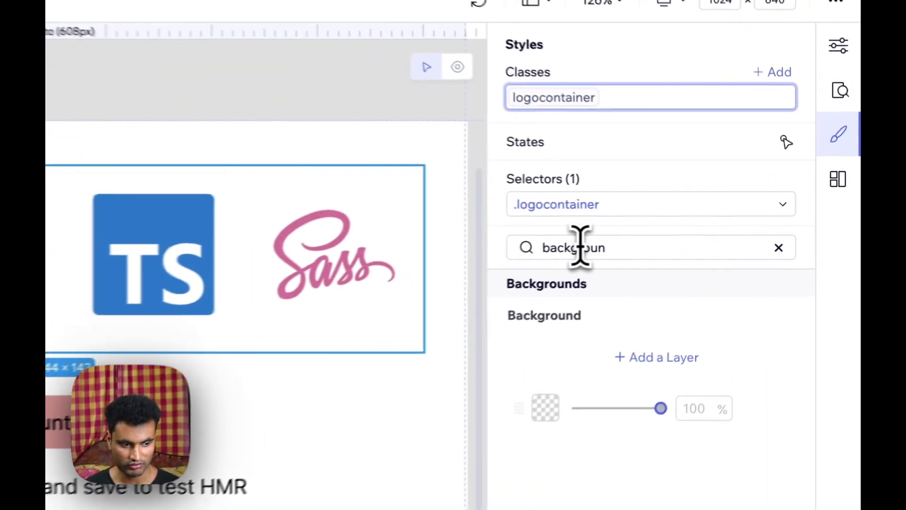
- Set the .logocontainer display property to flex
{"action": "double_click", "coordinate": [711, 229]}
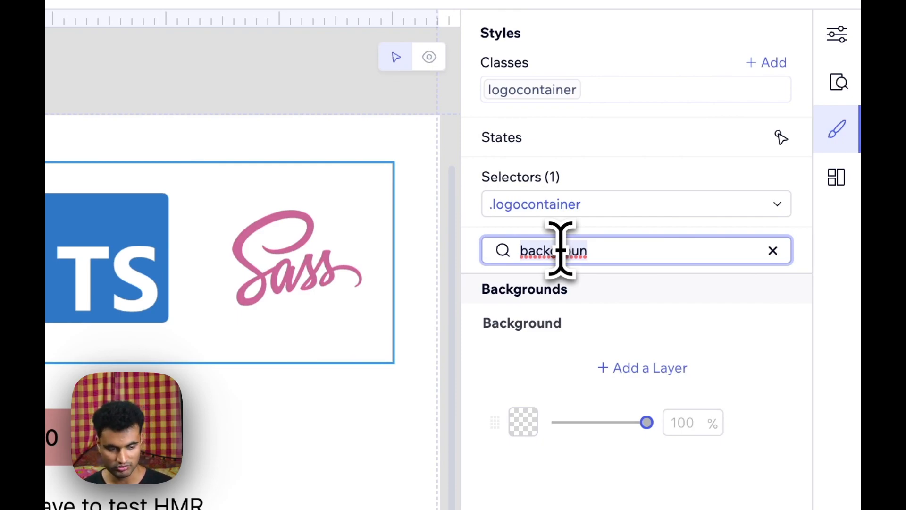
{"action": "type", "text": "diapl"}
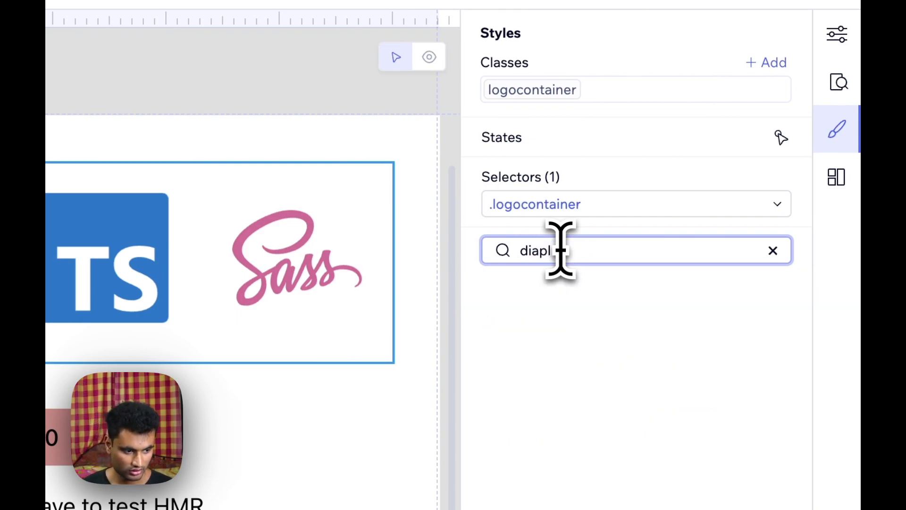
{"action": "key", "text": "BackSpace"}
{"action": "key", "text": "BackSpace"}
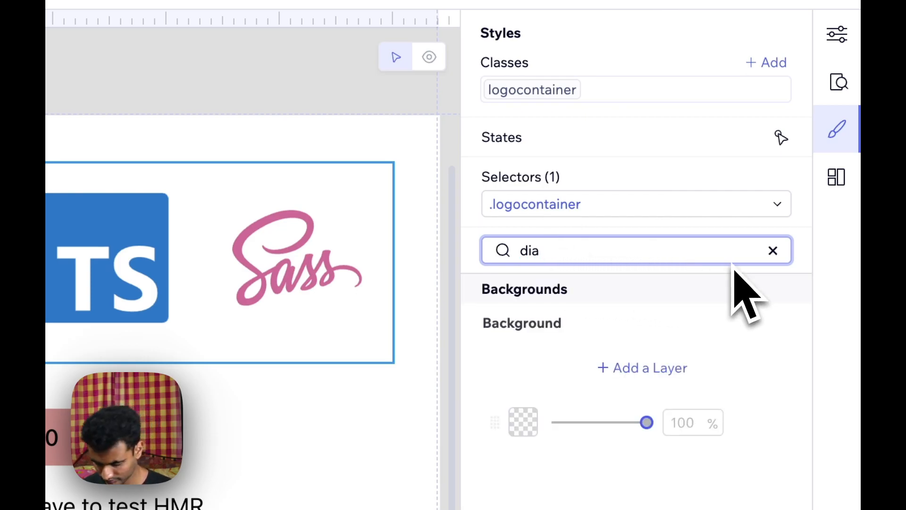
{"action": "key", "text": "BackSpace"}
{"action": "type", "text": "splayu"}
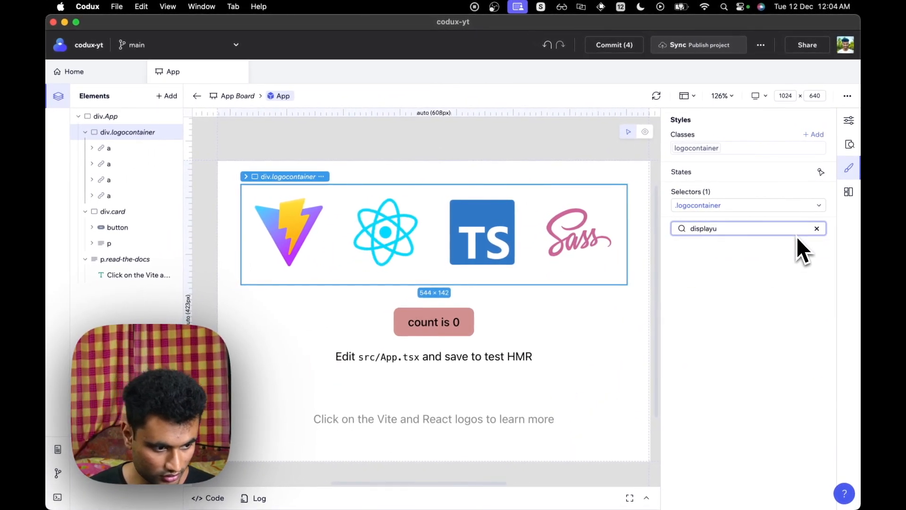
{"action": "key", "text": "BackSpace"}
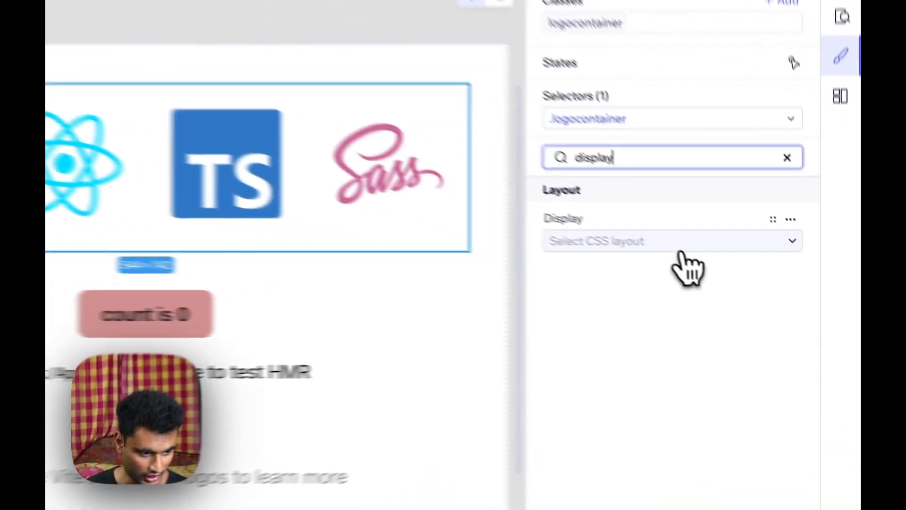
{"action": "left_click", "coordinate": [752, 278]}
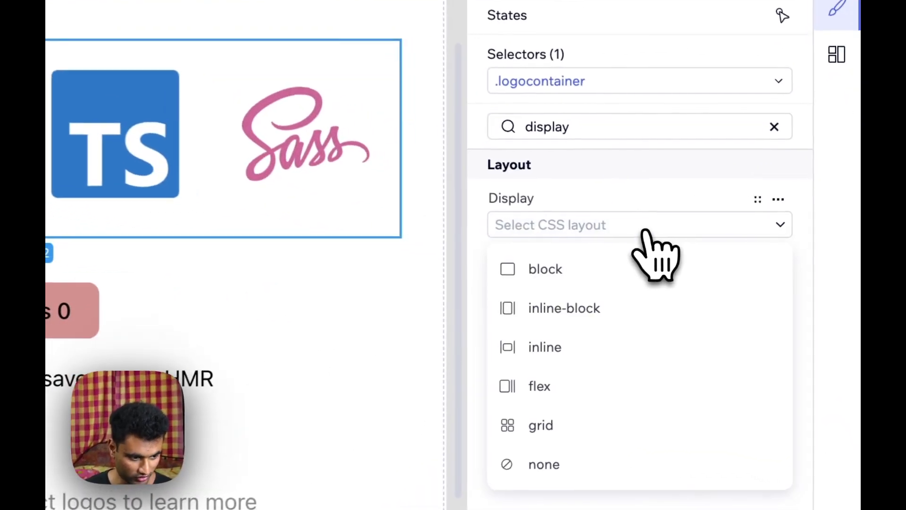
{"action": "left_click", "coordinate": [578, 390]}
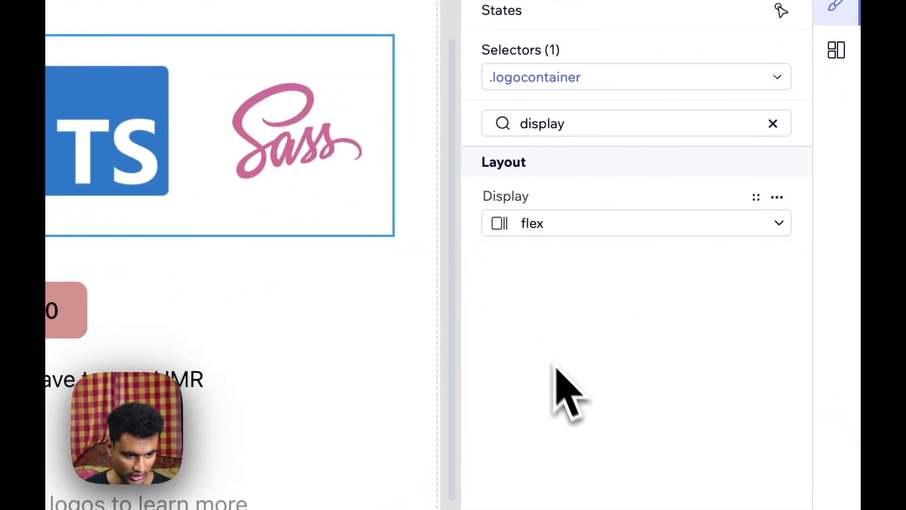
- Set the .logocontainer flex direction to vertical (column)
{"action": "double_click", "coordinate": [576, 118]}
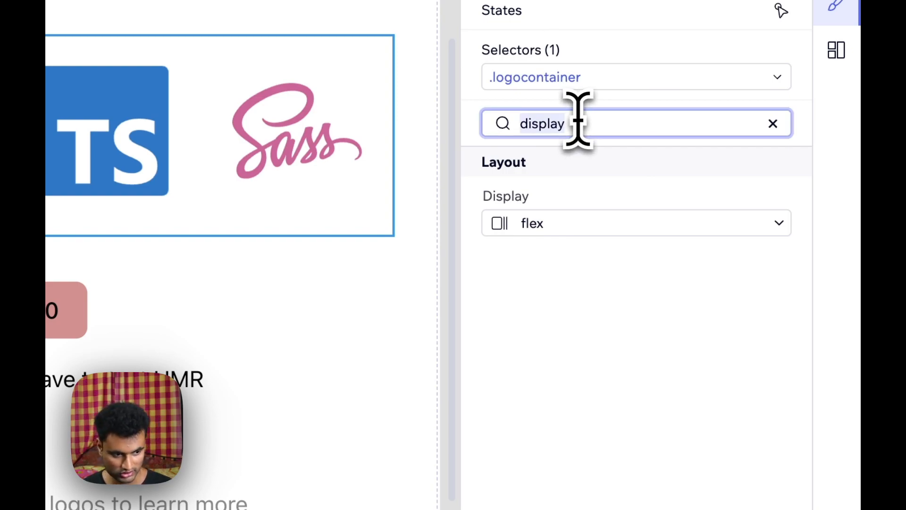
{"action": "type", "text": "flex d"}
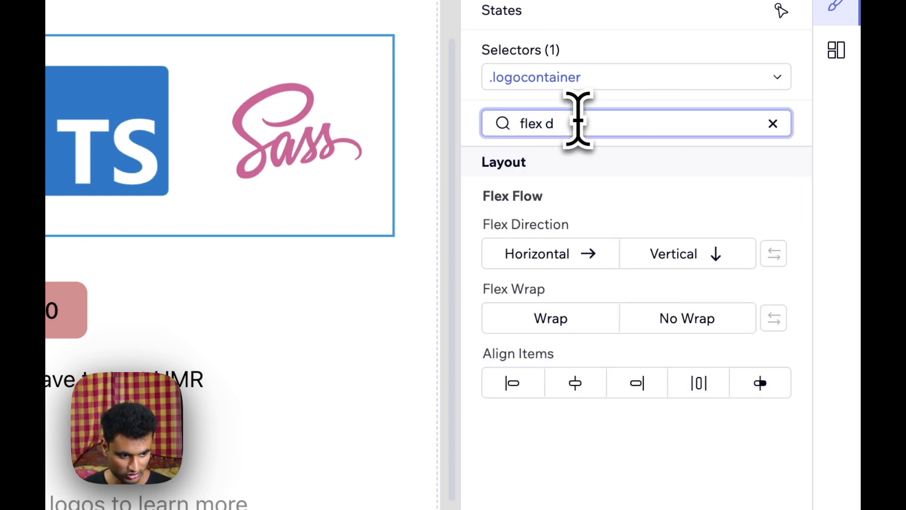
{"action": "left_click", "coordinate": [683, 265]}
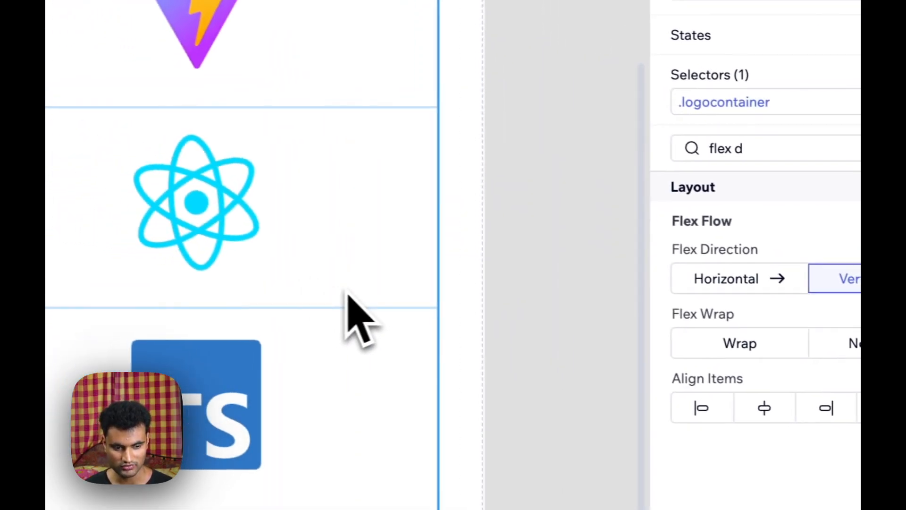
{"action": "scroll", "coordinate": [578, 250], "scroll_direction": "down", "scroll_amount": 5}
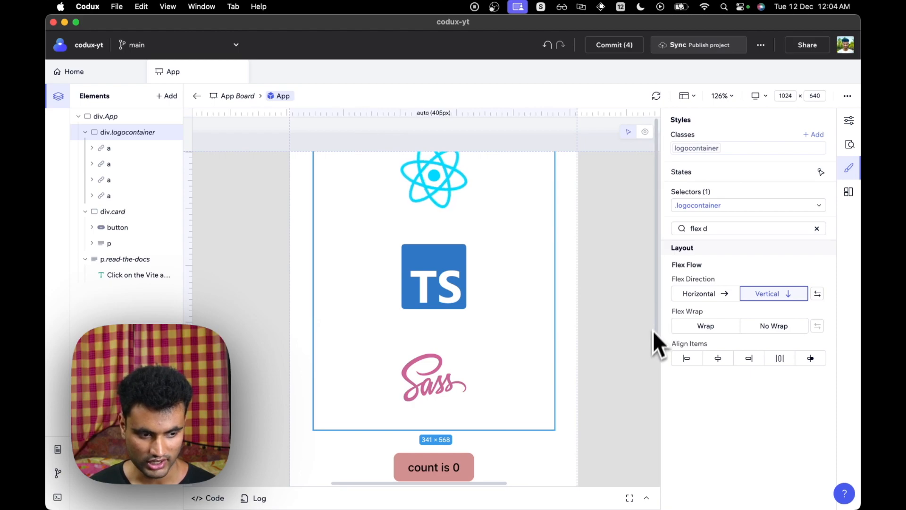
{"action": "scroll", "coordinate": [653, 328], "scroll_direction": "down", "scroll_amount": 5}
{"action": "left_click_drag", "start_coordinate": [640, 441], "coordinate": [640, 446]}
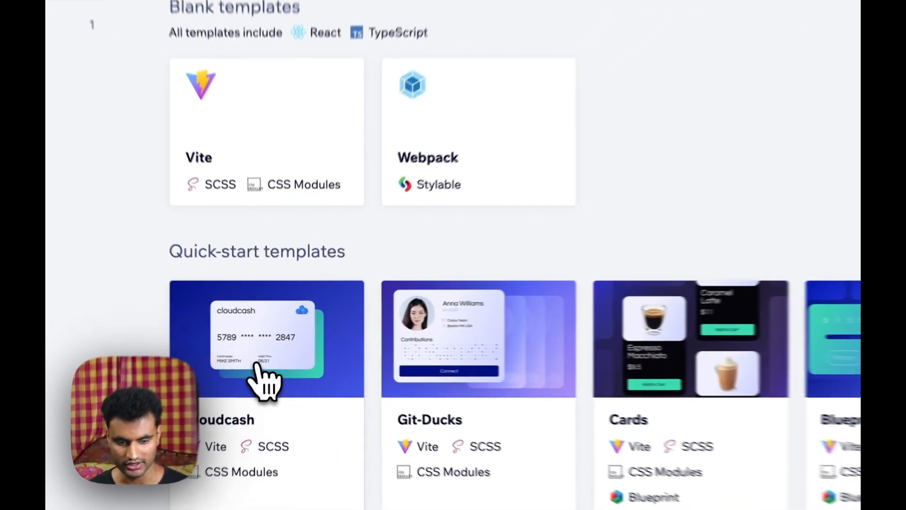
- Create a new project named Cloudcash from the Cloudcash quick-start template and run its Install configuration script
{"action": "left_click", "coordinate": [270, 357]}
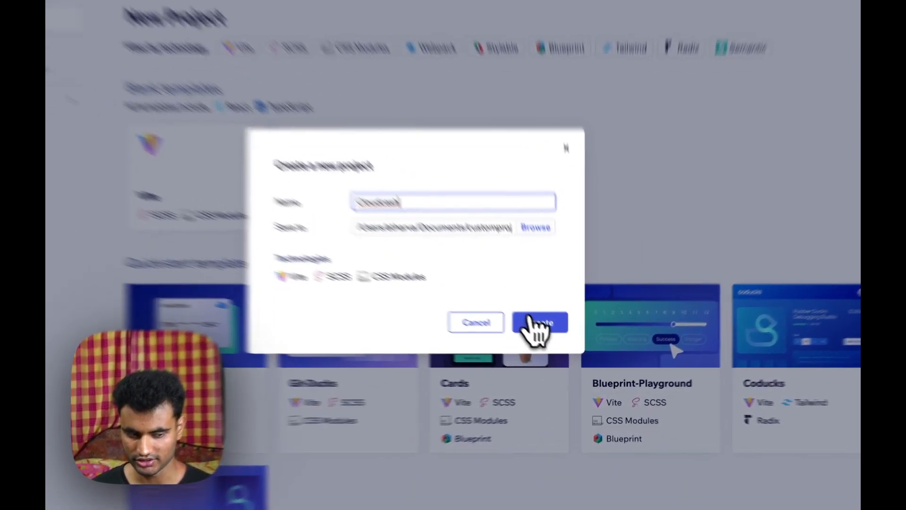
{"action": "left_click", "coordinate": [538, 323]}
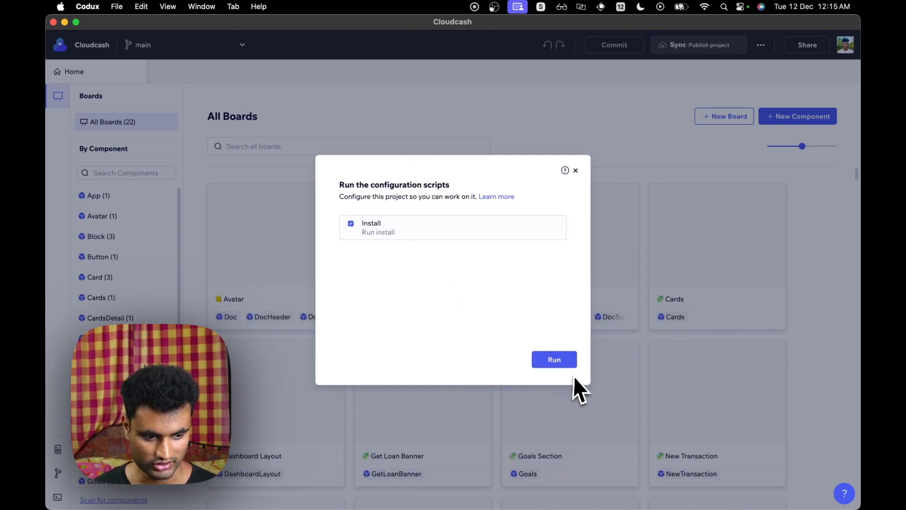
{"action": "left_click", "coordinate": [568, 364]}
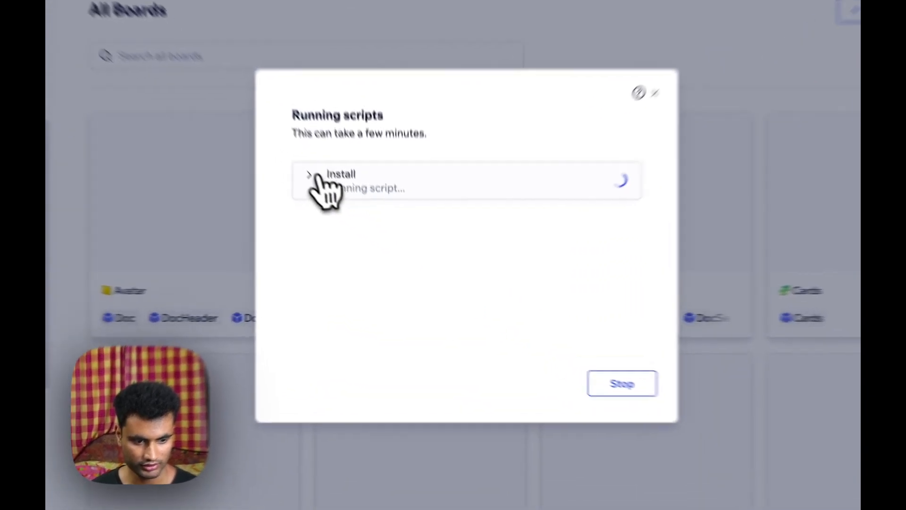
{"action": "left_click", "coordinate": [350, 224]}
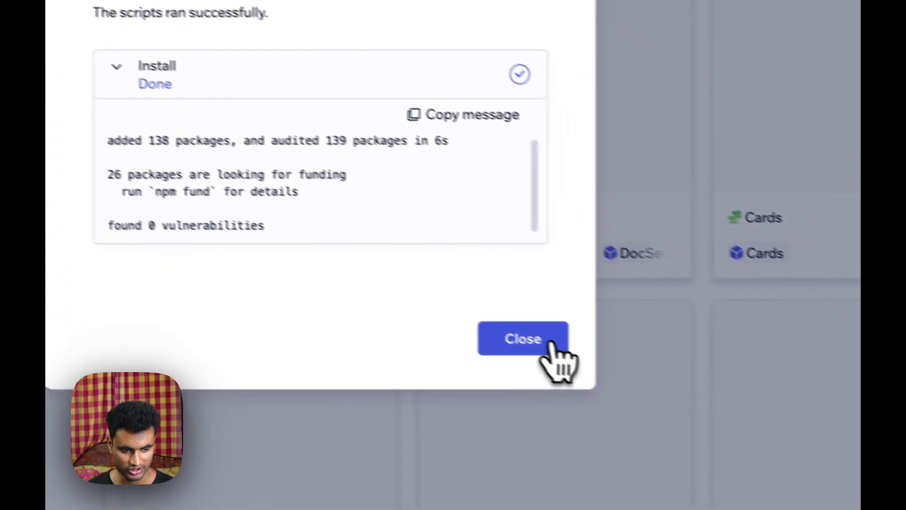
{"action": "left_click", "coordinate": [550, 344]}
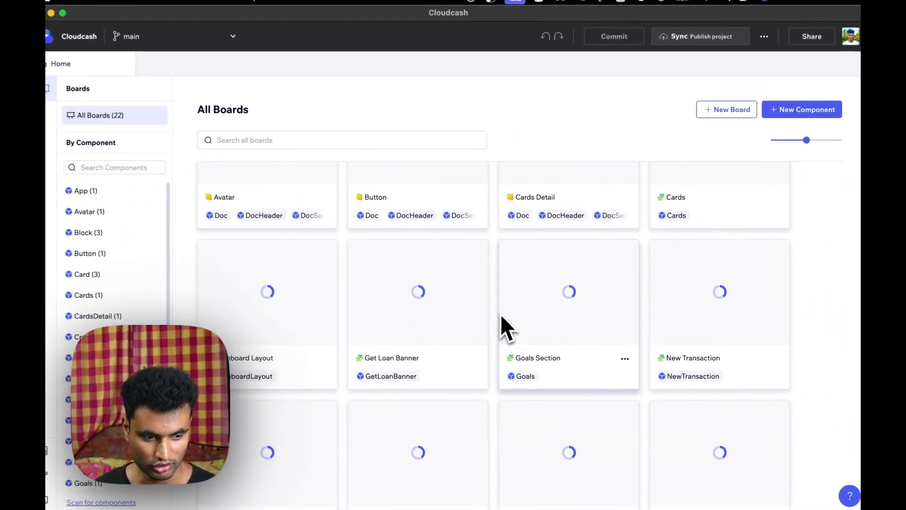
- Browse through the Cloudcash project's boards to examine the component previews
{"action": "scroll", "coordinate": [503, 316], "scroll_direction": "up", "scroll_amount": 3}
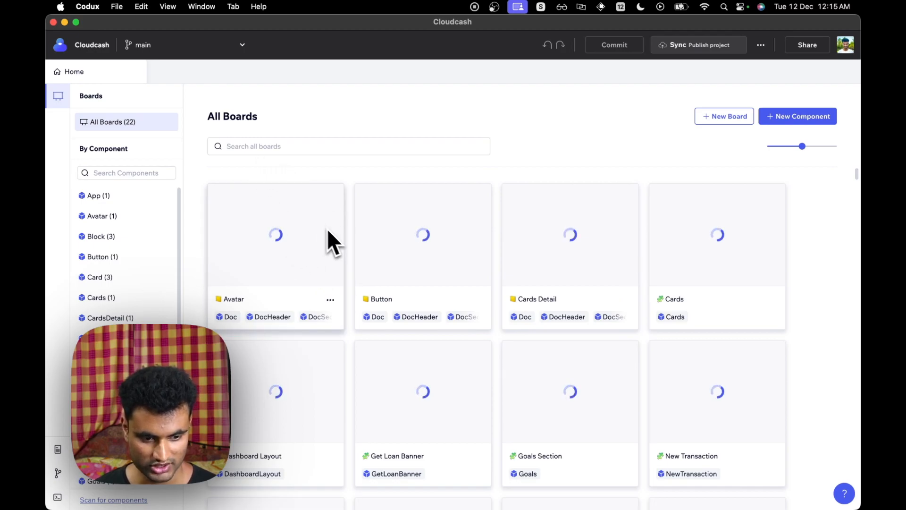
{"action": "scroll", "coordinate": [338, 234], "scroll_direction": "down", "scroll_amount": 10}
{"action": "scroll", "coordinate": [338, 233], "scroll_direction": "up", "scroll_amount": 10}
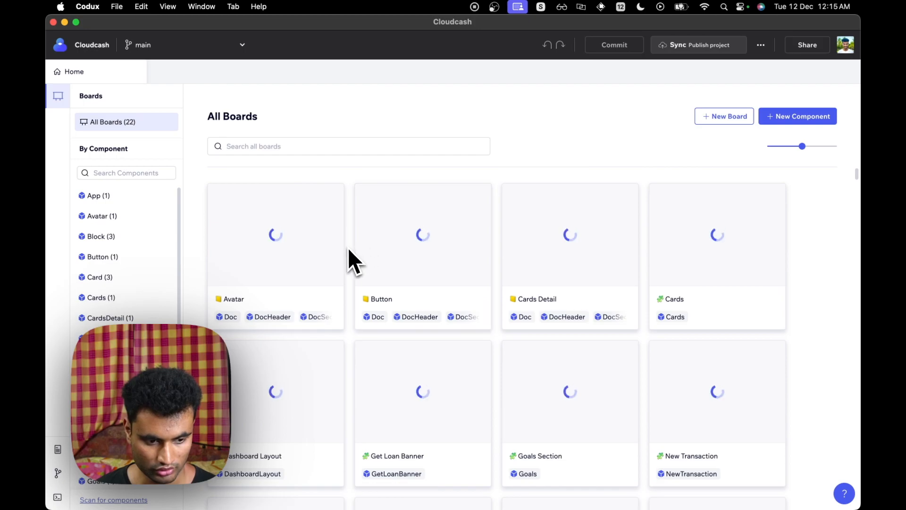
{"action": "scroll", "coordinate": [344, 248], "scroll_direction": "down", "scroll_amount": 8}
{"action": "scroll", "coordinate": [344, 250], "scroll_direction": "down", "scroll_amount": 3}
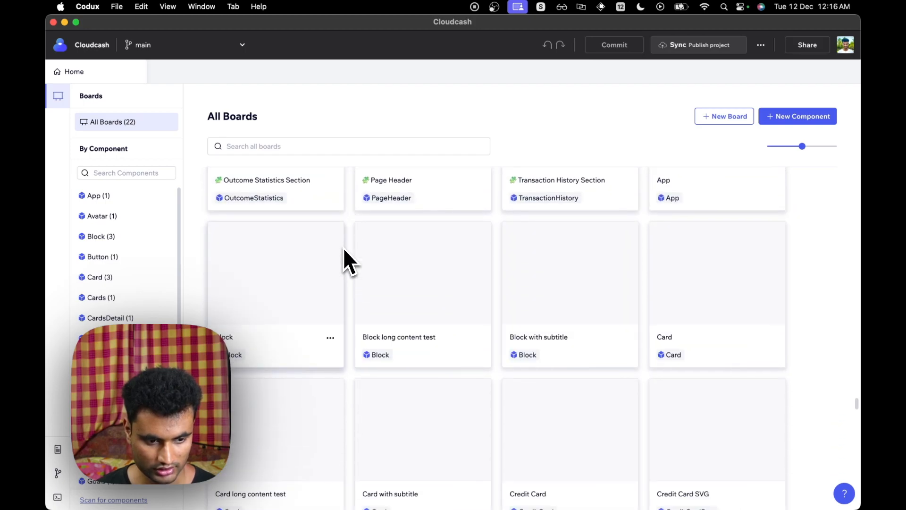
{"action": "scroll", "coordinate": [343, 247], "scroll_direction": "down", "scroll_amount": 5}
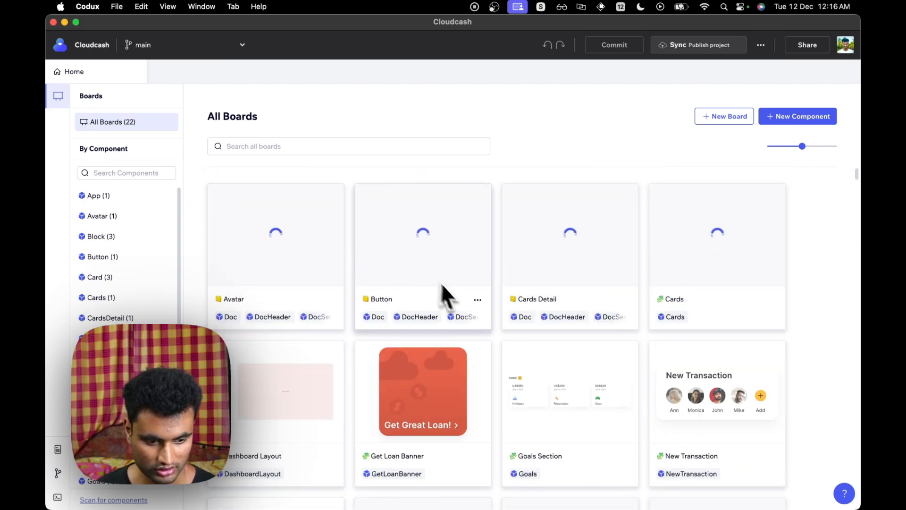
{"action": "scroll", "coordinate": [462, 300], "scroll_direction": "down", "scroll_amount": 3}
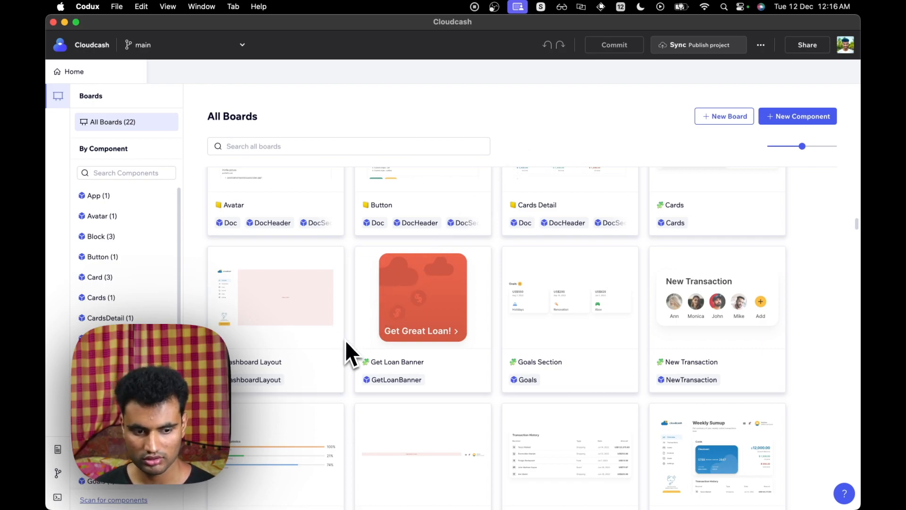
{"action": "scroll", "coordinate": [350, 340], "scroll_direction": "up", "scroll_amount": 3}
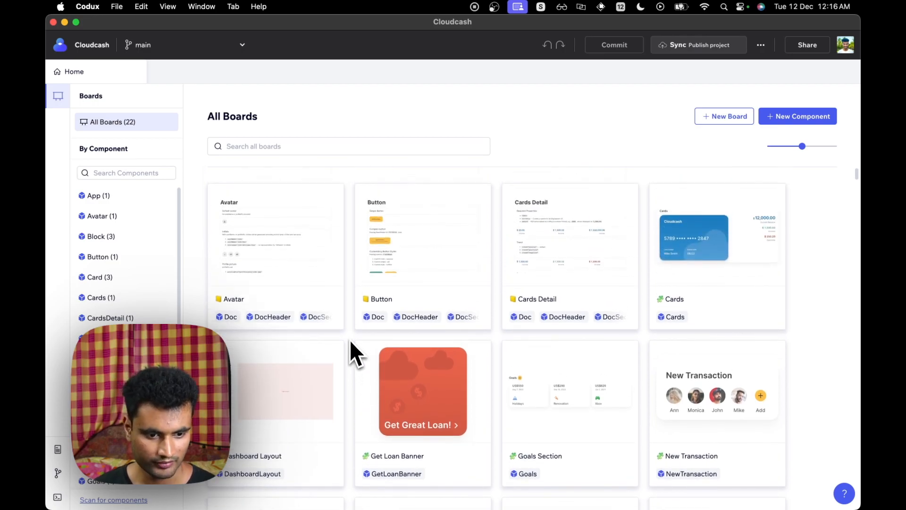
{"action": "scroll", "coordinate": [453, 293], "scroll_direction": "down", "scroll_amount": 10}
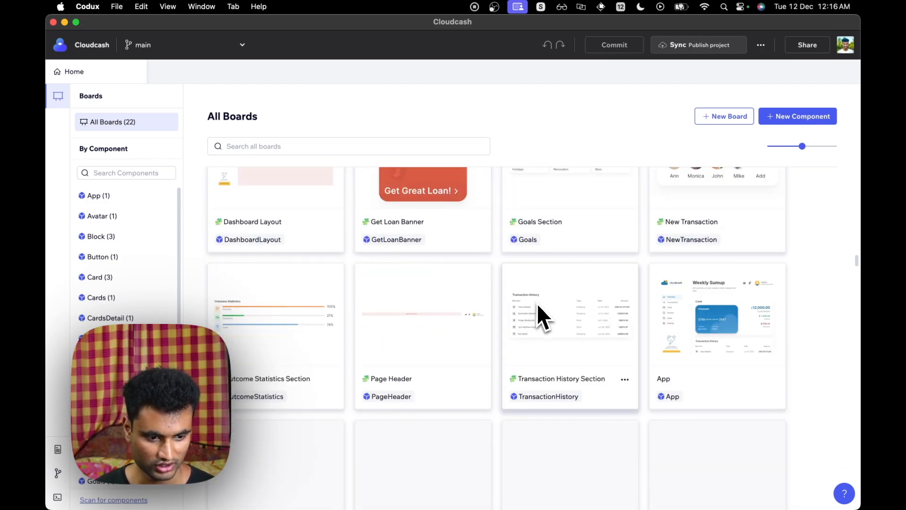
{"action": "scroll", "coordinate": [538, 304], "scroll_direction": "down", "scroll_amount": 5}
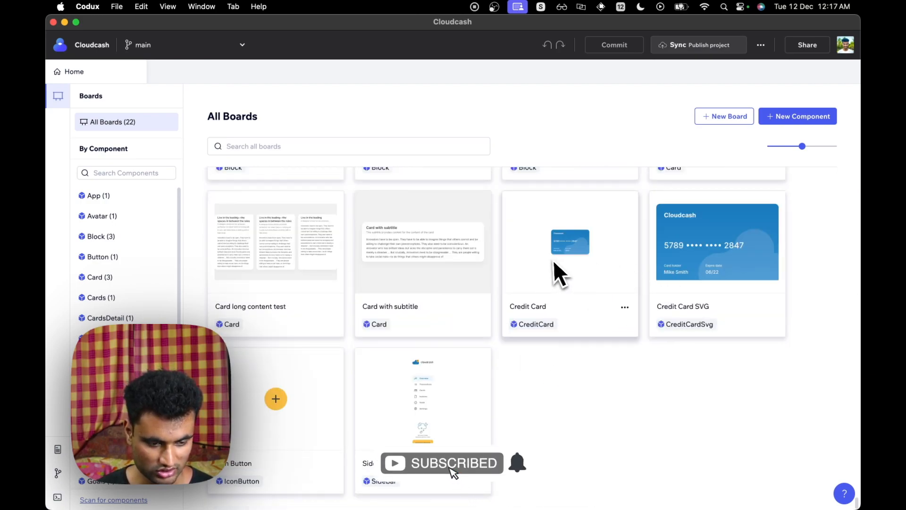
- Open the App board from the Cloudcash boards gallery
{"action": "scroll", "coordinate": [496, 278], "scroll_direction": "up", "scroll_amount": 3}
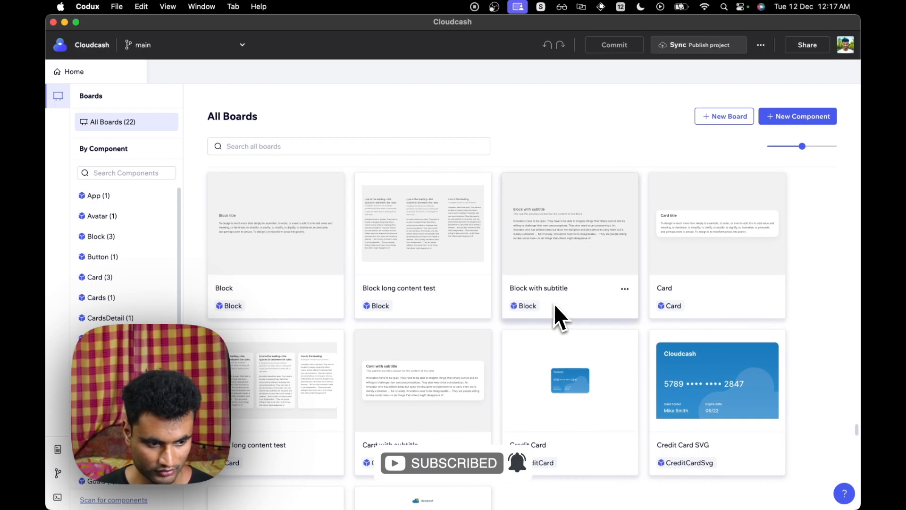
{"action": "scroll", "coordinate": [564, 311], "scroll_direction": "down", "scroll_amount": 3}
{"action": "scroll", "coordinate": [613, 305], "scroll_direction": "up", "scroll_amount": 6}
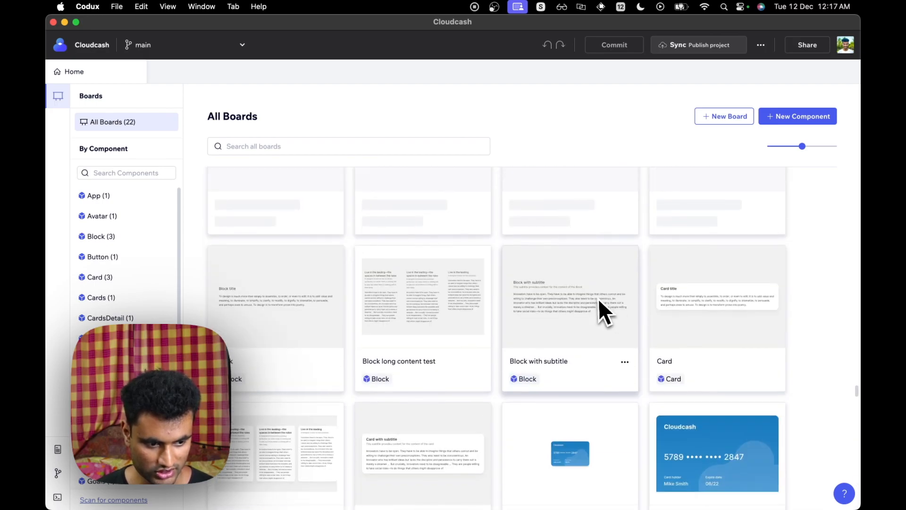
{"action": "scroll", "coordinate": [596, 299], "scroll_direction": "up", "scroll_amount": 1}
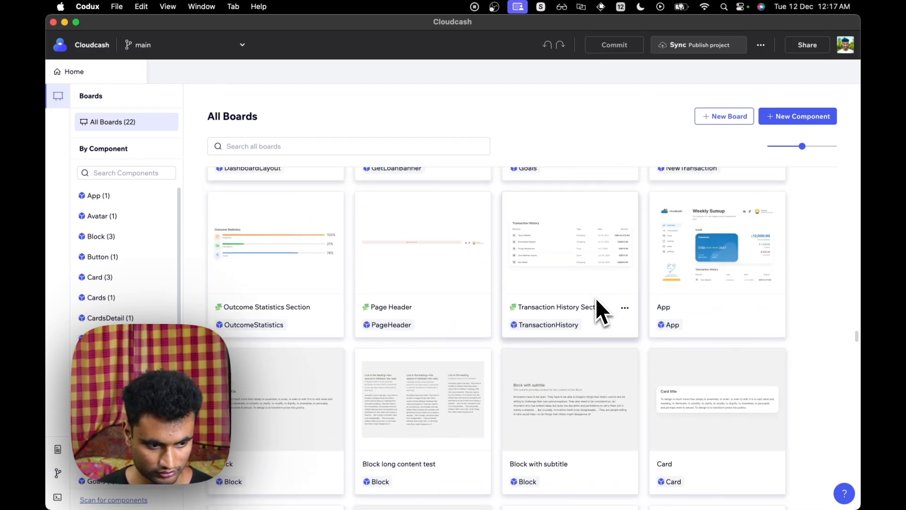
{"action": "scroll", "coordinate": [627, 295], "scroll_direction": "up", "scroll_amount": 5}
{"action": "scroll", "coordinate": [493, 313], "scroll_direction": "down", "scroll_amount": 3}
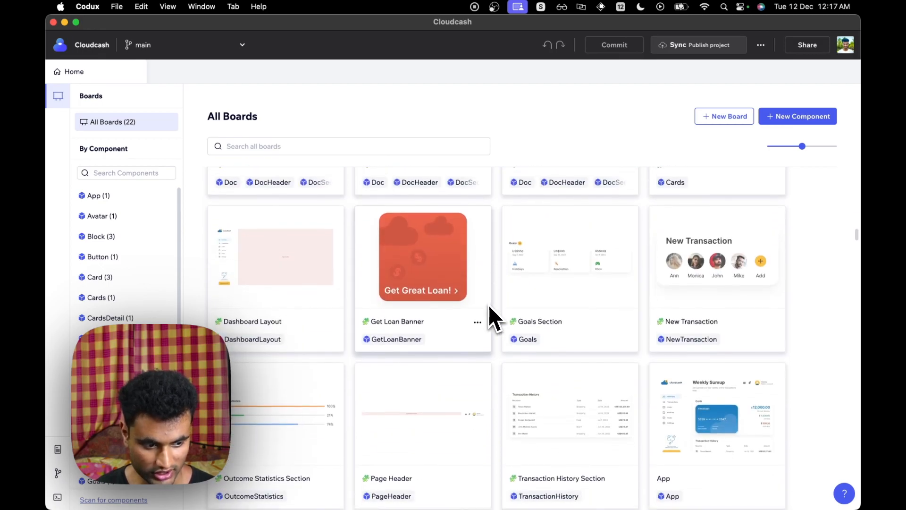
{"action": "scroll", "coordinate": [509, 308], "scroll_direction": "down", "scroll_amount": 5}
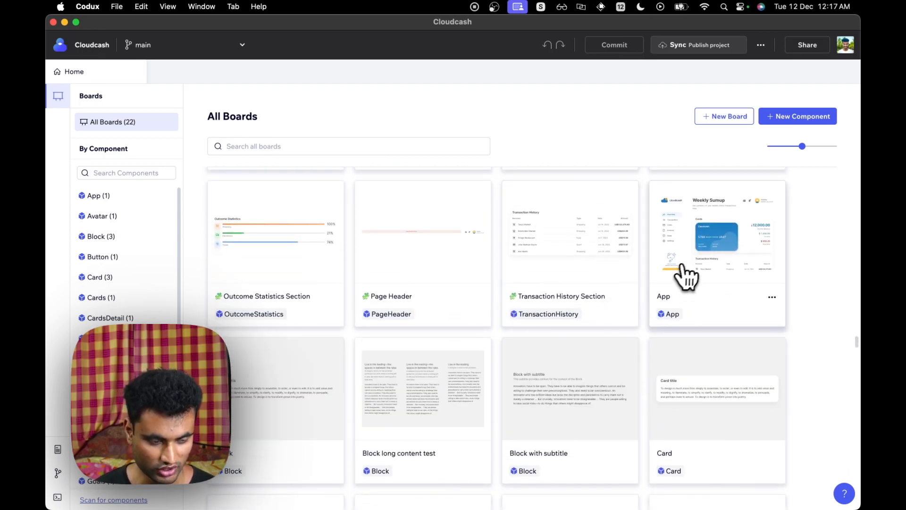
{"action": "left_click", "coordinate": [692, 273]}
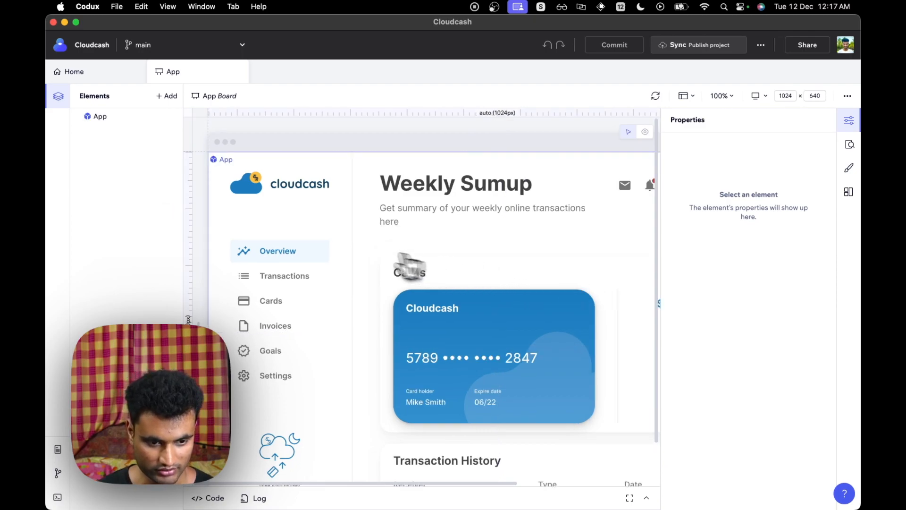
- Drill into the App's DashboardLayout and then its Sidebar component in the elements tree
{"action": "scroll", "coordinate": [416, 277], "scroll_direction": "right", "scroll_amount": 2}
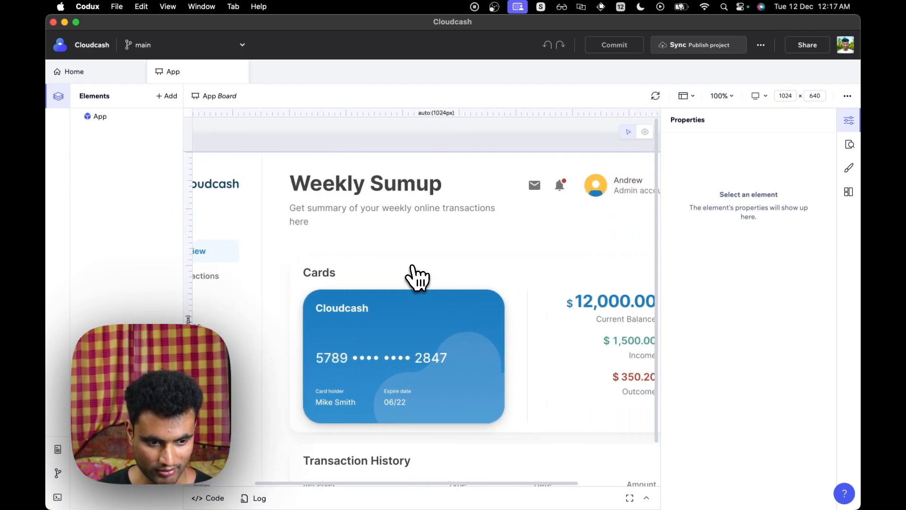
{"action": "scroll", "coordinate": [415, 276], "scroll_direction": "left", "scroll_amount": 3}
{"action": "scroll", "coordinate": [415, 276], "scroll_direction": "down", "scroll_amount": 2}
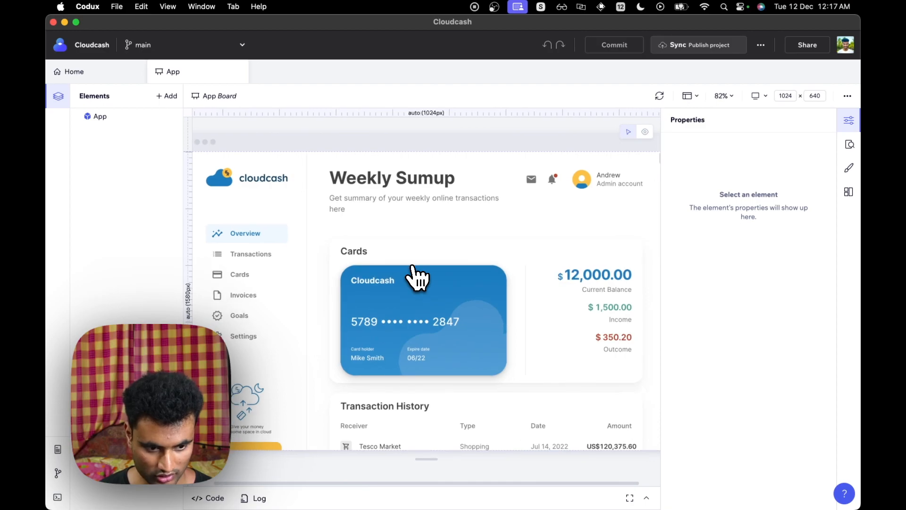
{"action": "scroll", "coordinate": [413, 271], "scroll_direction": "down", "scroll_amount": 2}
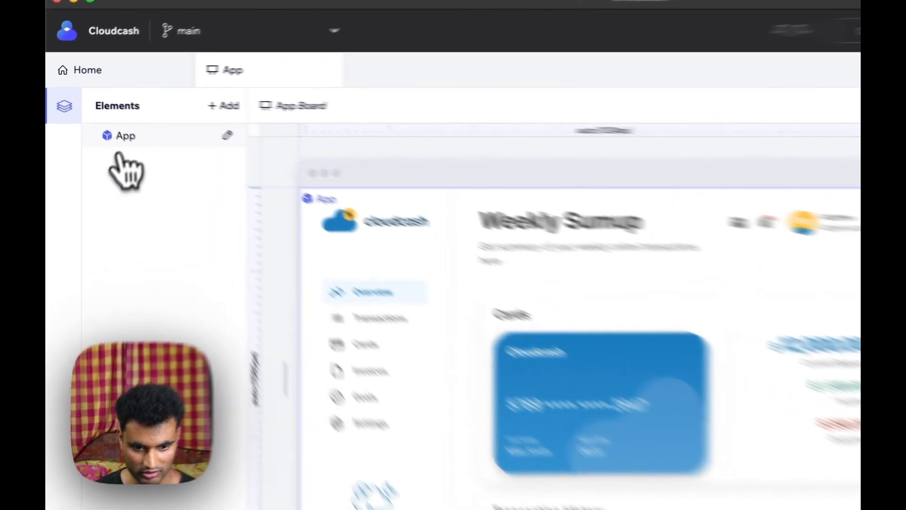
{"action": "left_click", "coordinate": [119, 156]}
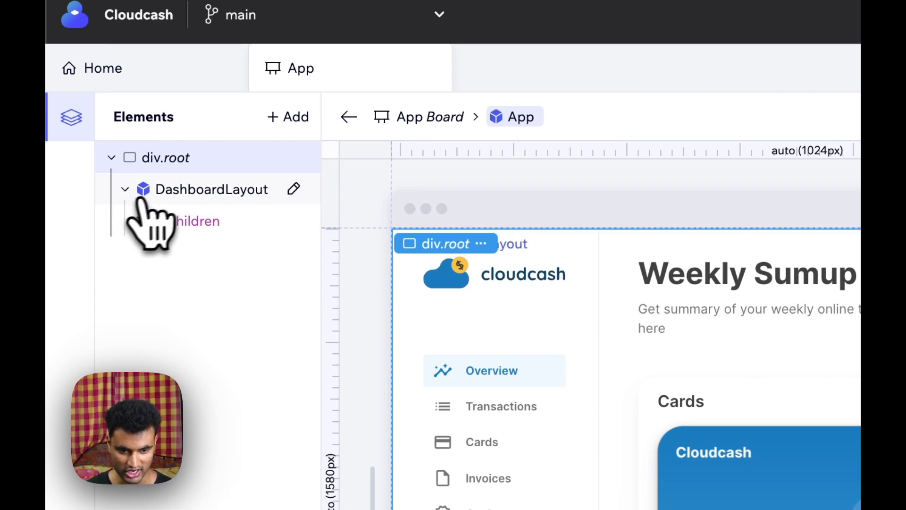
{"action": "left_click", "coordinate": [156, 191]}
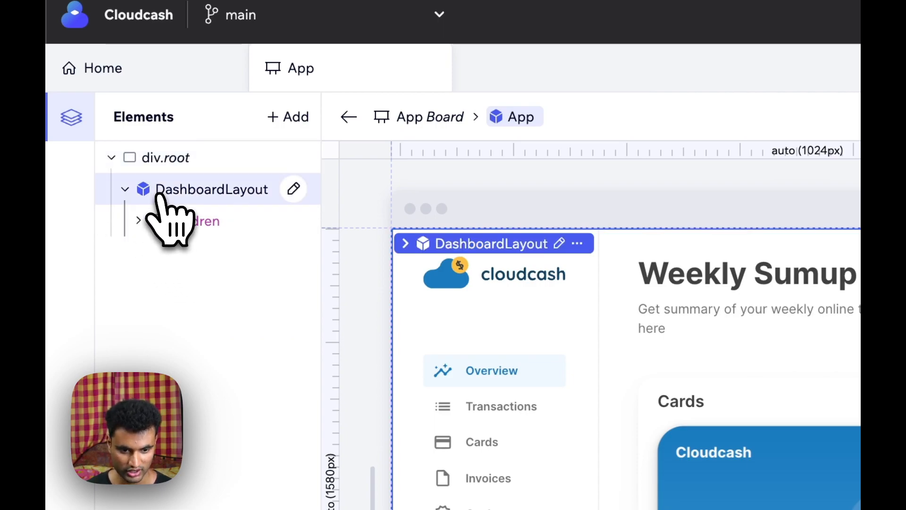
{"action": "left_click", "coordinate": [144, 222]}
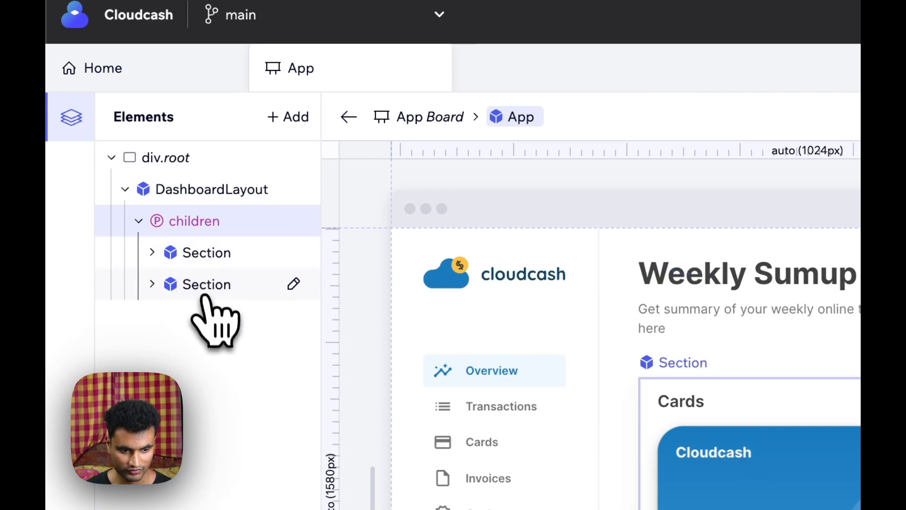
{"action": "left_click", "coordinate": [188, 194]}
{"action": "double_click", "coordinate": [147, 194]}
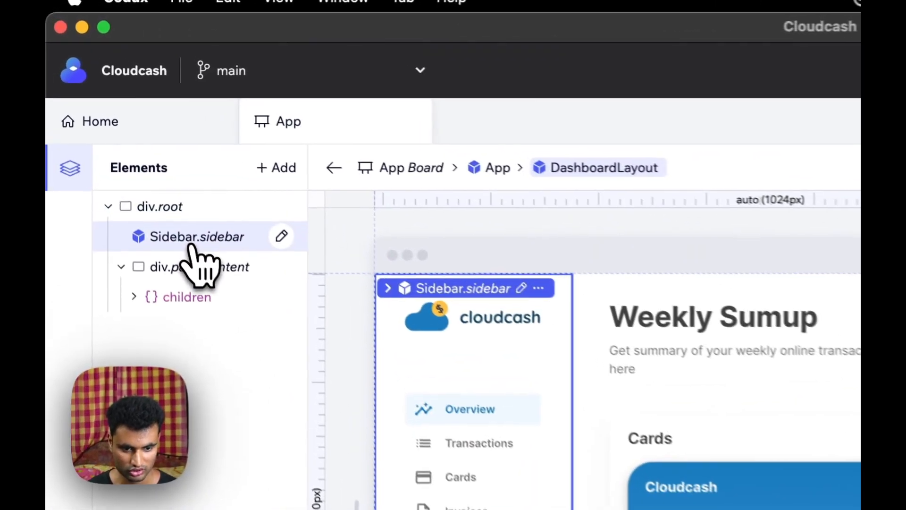
{"action": "double_click", "coordinate": [122, 133]}
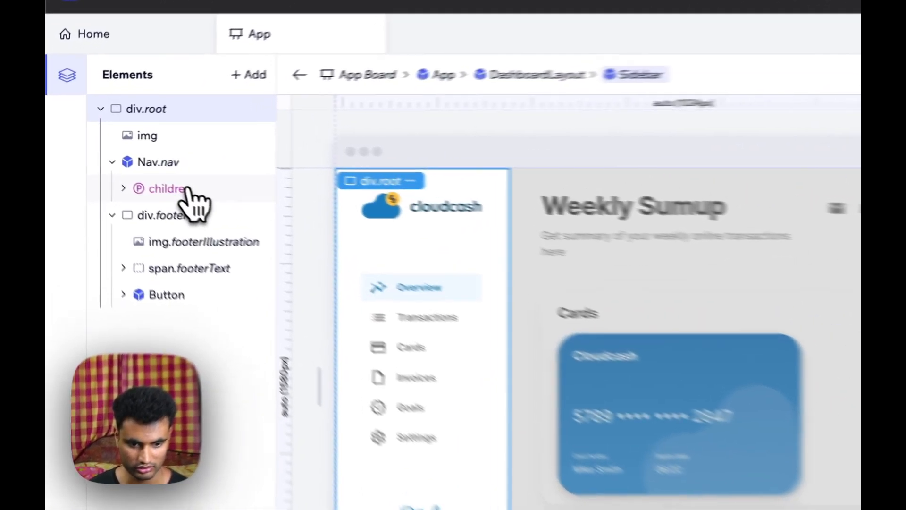
- Rename the Transactions sidebar navigation item's label to In/Out in the sidebar code
{"action": "left_click", "coordinate": [124, 163]}
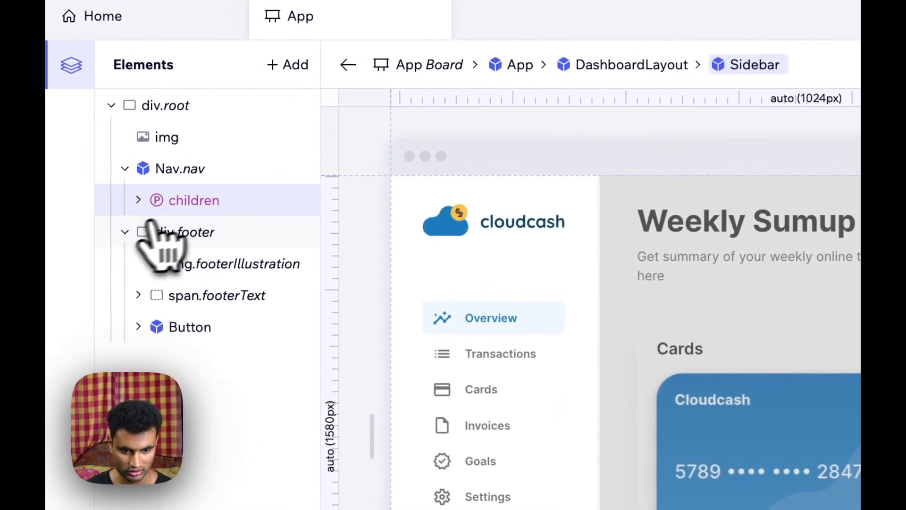
{"action": "left_click", "coordinate": [149, 207]}
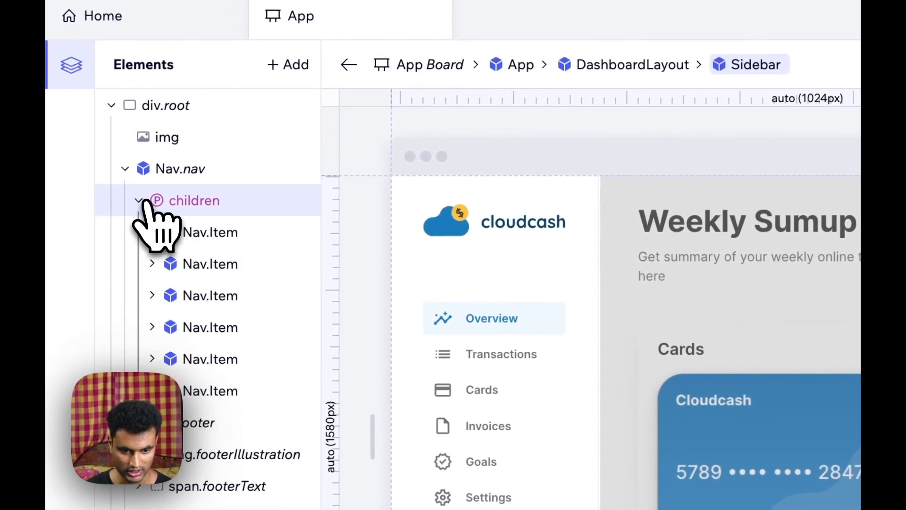
{"action": "left_click", "coordinate": [225, 263]}
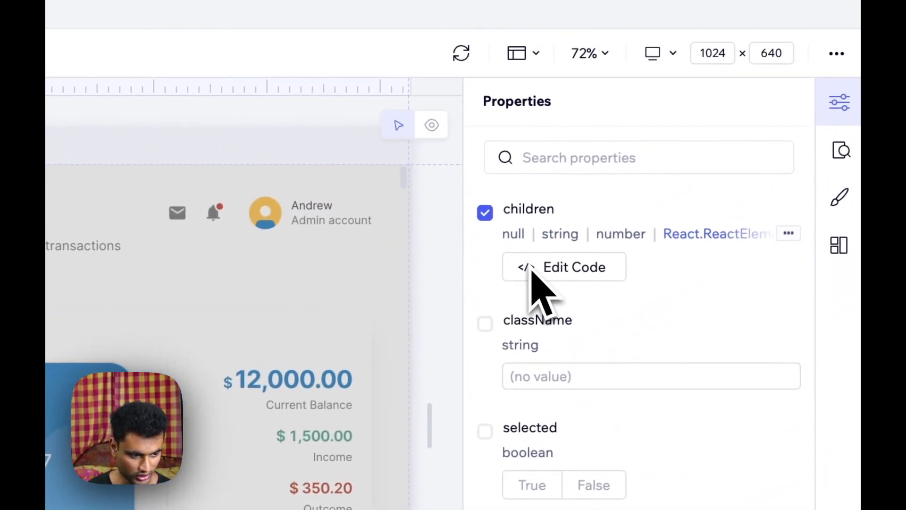
{"action": "left_click", "coordinate": [561, 268]}
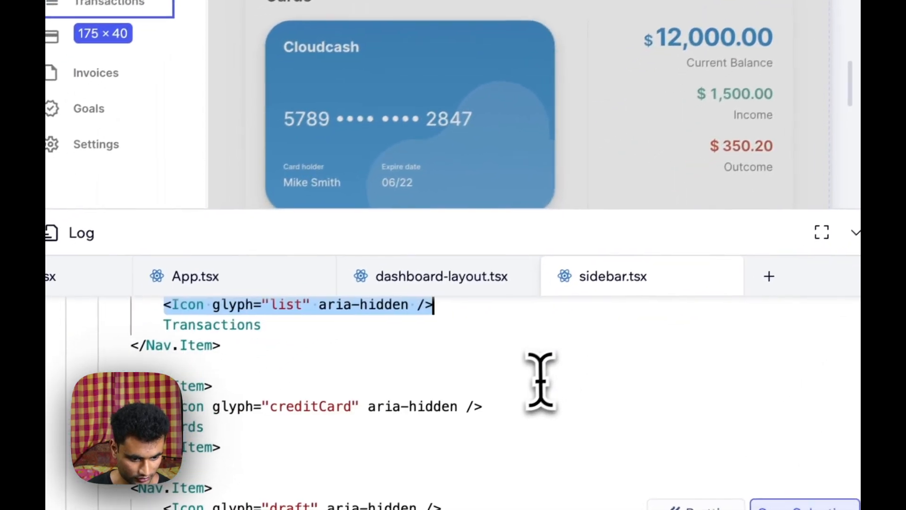
{"action": "scroll", "coordinate": [539, 382], "scroll_direction": "up", "scroll_amount": 2}
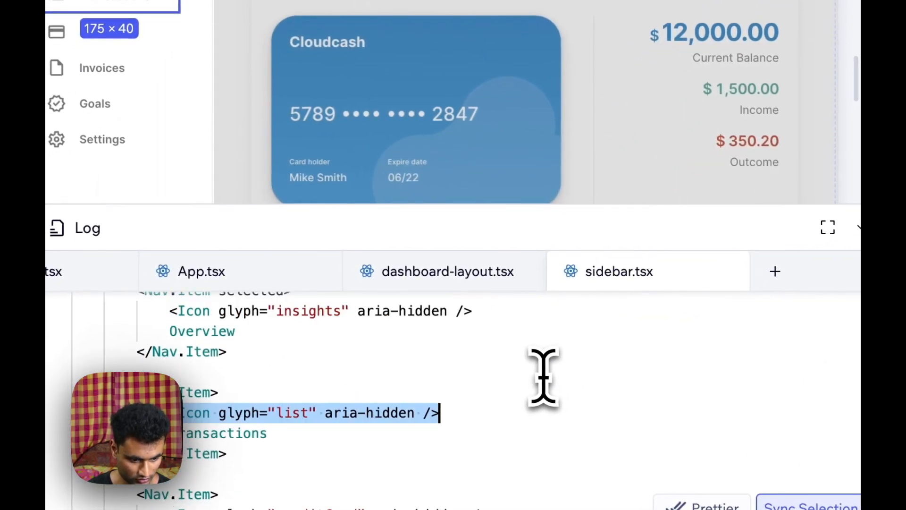
{"action": "scroll", "coordinate": [544, 378], "scroll_direction": "down", "scroll_amount": 3}
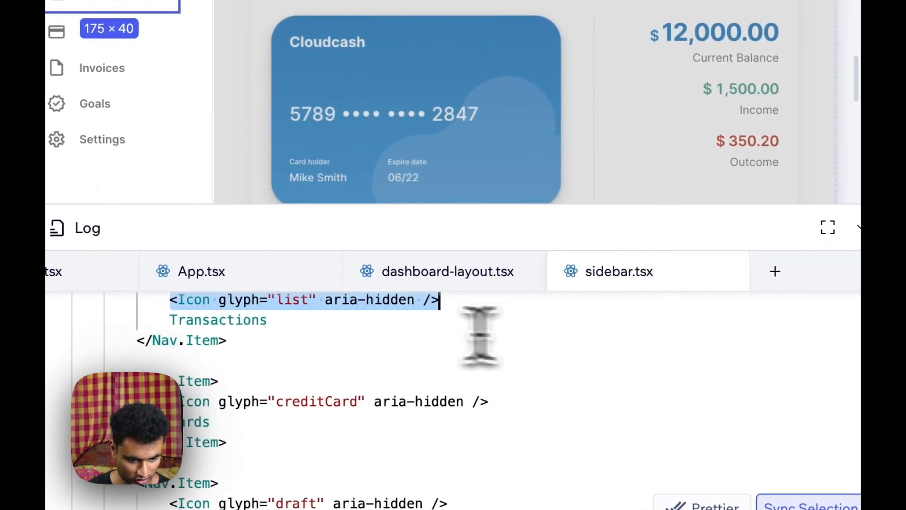
{"action": "double_click", "coordinate": [253, 326]}
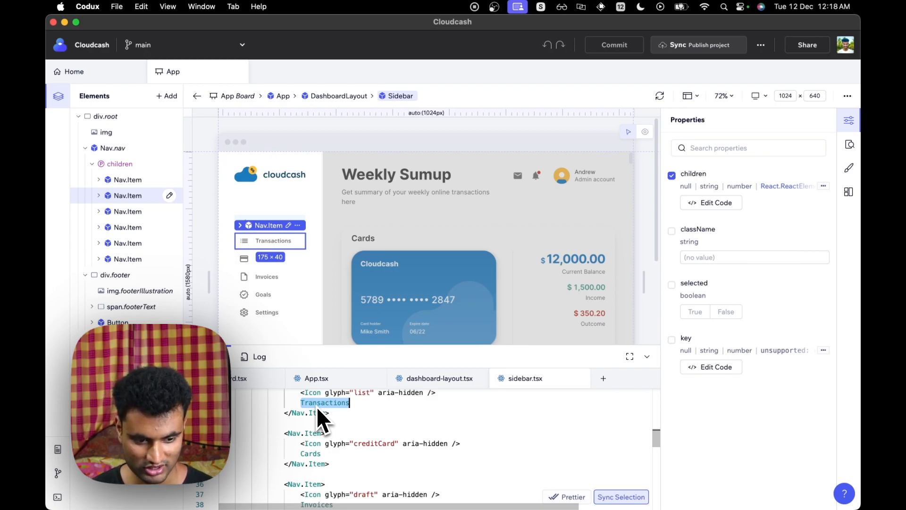
{"action": "type", "text": "In/O"}
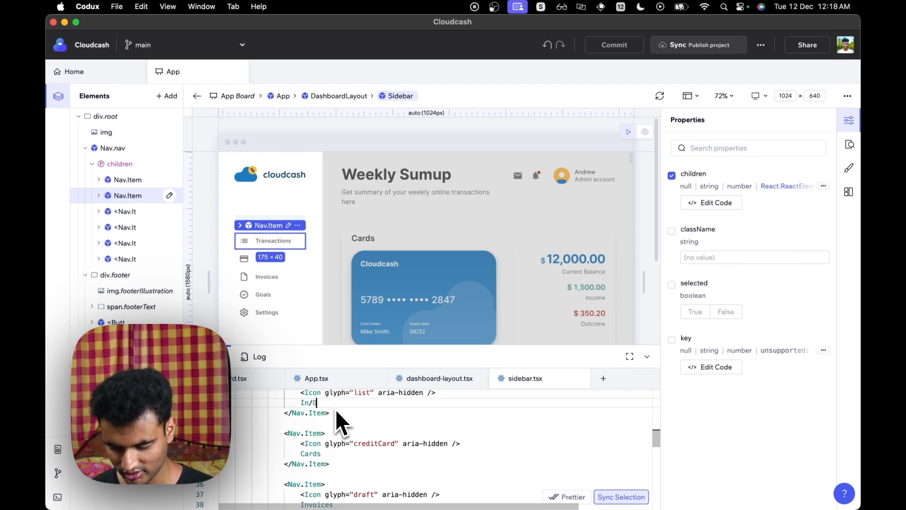
{"action": "type", "text": "ut"}
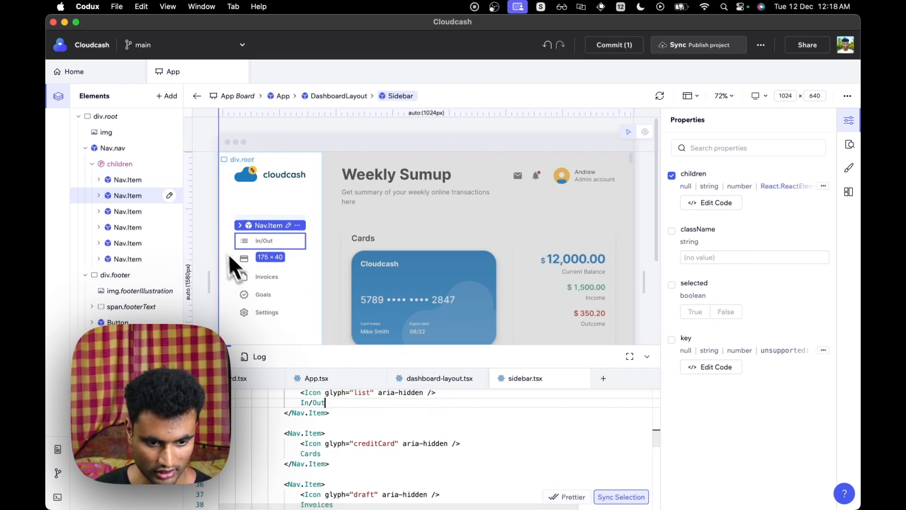
- Drill into the dashboard's Cards section and select its first inner div
{"action": "scroll", "coordinate": [264, 245], "scroll_direction": "down", "scroll_amount": 2}
{"action": "scroll", "coordinate": [257, 247], "scroll_direction": "up", "scroll_amount": 5}
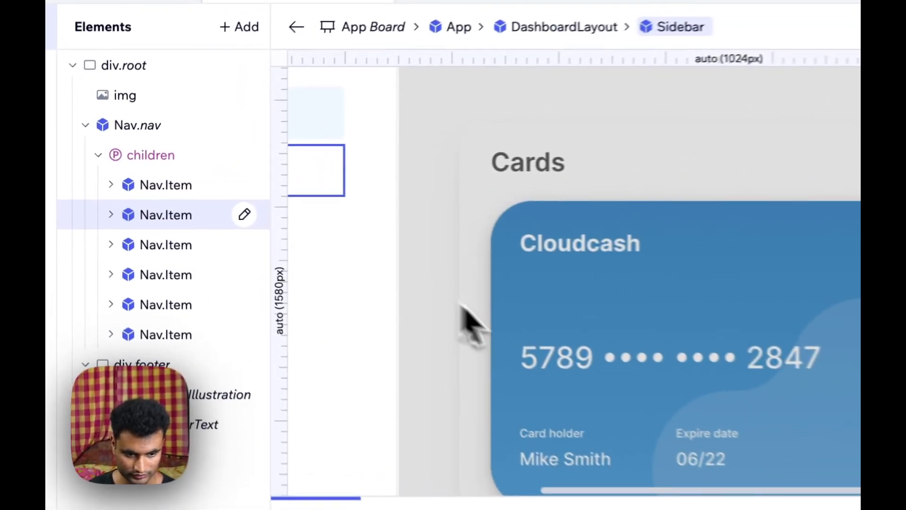
{"action": "scroll", "coordinate": [425, 314], "scroll_direction": "left", "scroll_amount": 5}
{"action": "scroll", "coordinate": [426, 308], "scroll_direction": "up", "scroll_amount": 2}
{"action": "key", "text": "Escape"}
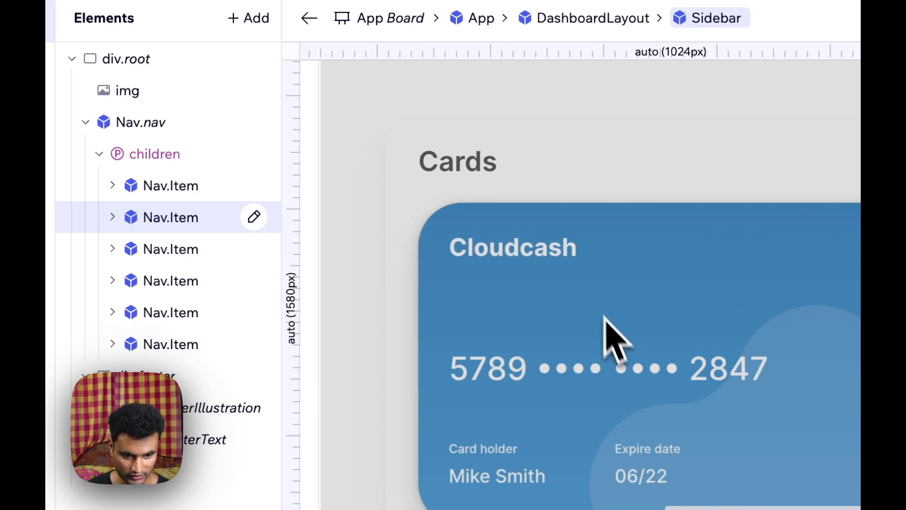
{"action": "double_click", "coordinate": [592, 292]}
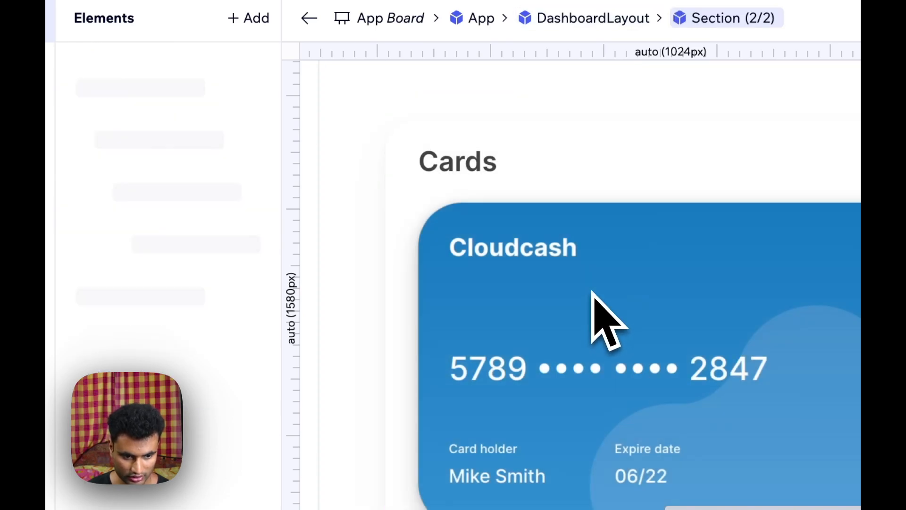
{"action": "double_click", "coordinate": [538, 341]}
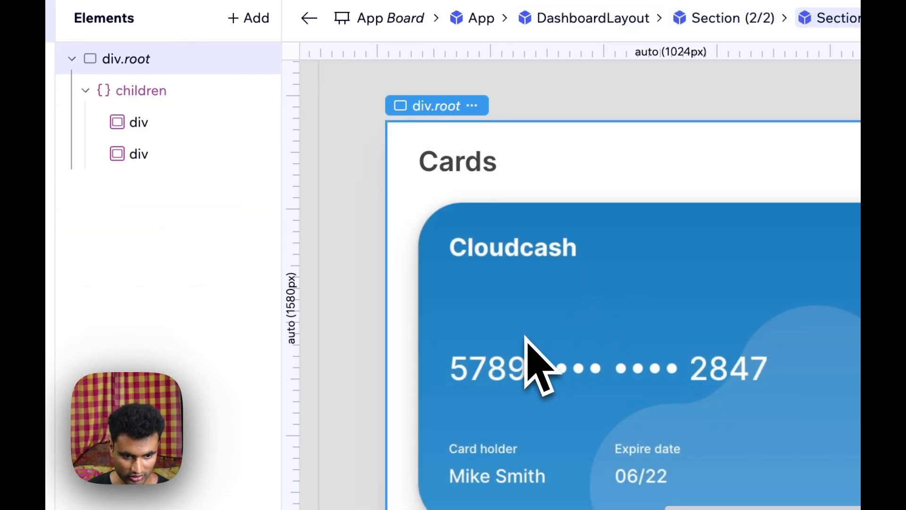
{"action": "left_click", "coordinate": [163, 124]}
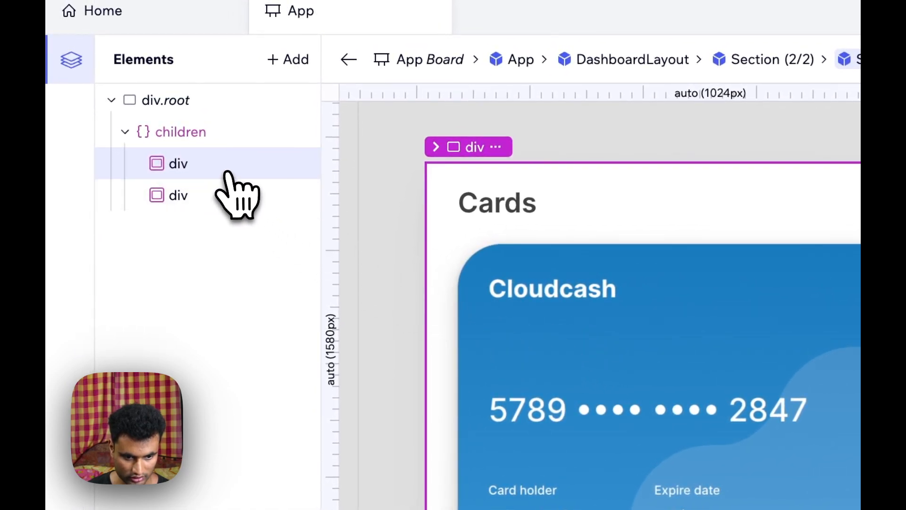
{"action": "key", "text": "shift+1"}
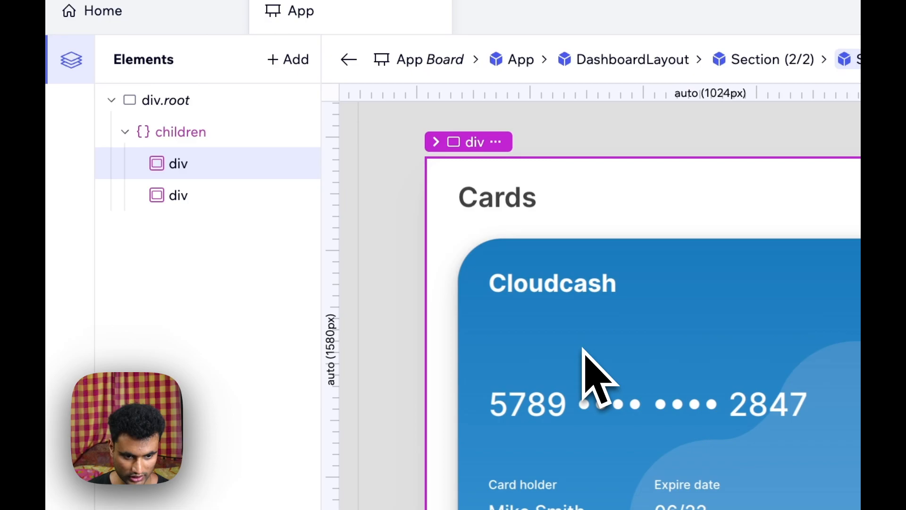
{"action": "scroll", "coordinate": [782, 321], "scroll_direction": "up", "scroll_amount": 10}
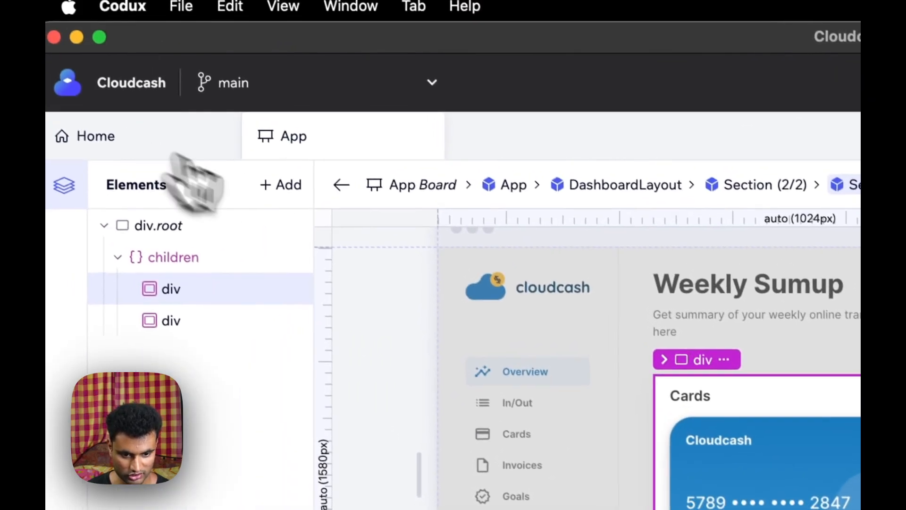
- Open the Credit Card board and view the card number element's source code
{"action": "left_click", "coordinate": [184, 160]}
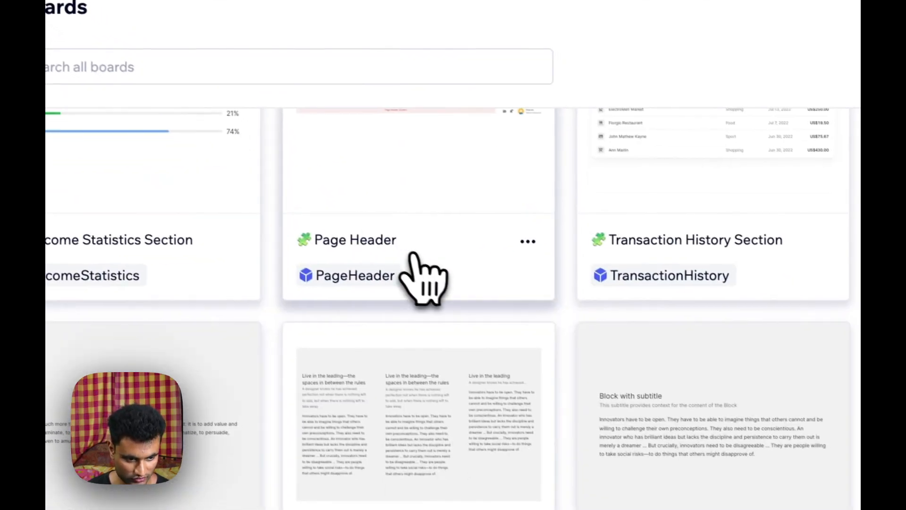
{"action": "scroll", "coordinate": [415, 257], "scroll_direction": "down", "scroll_amount": 4}
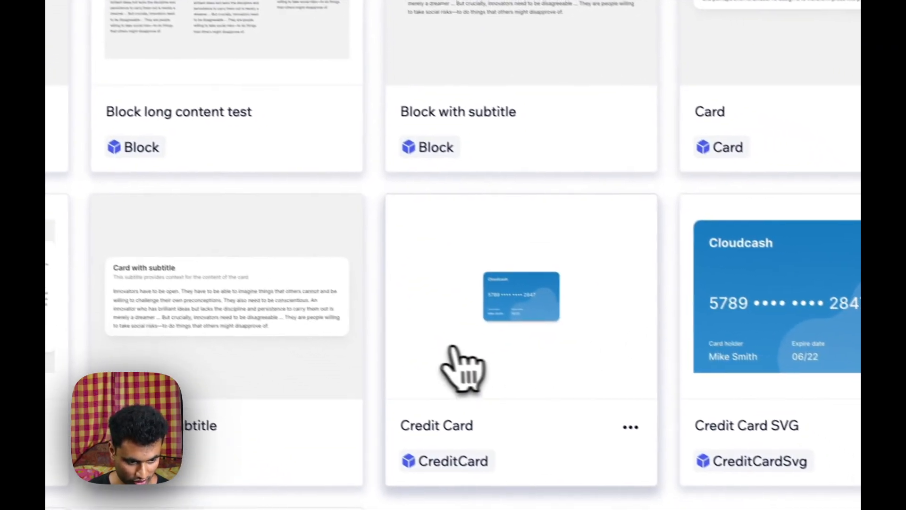
{"action": "left_click", "coordinate": [453, 350]}
{"action": "key", "text": "super+a"}
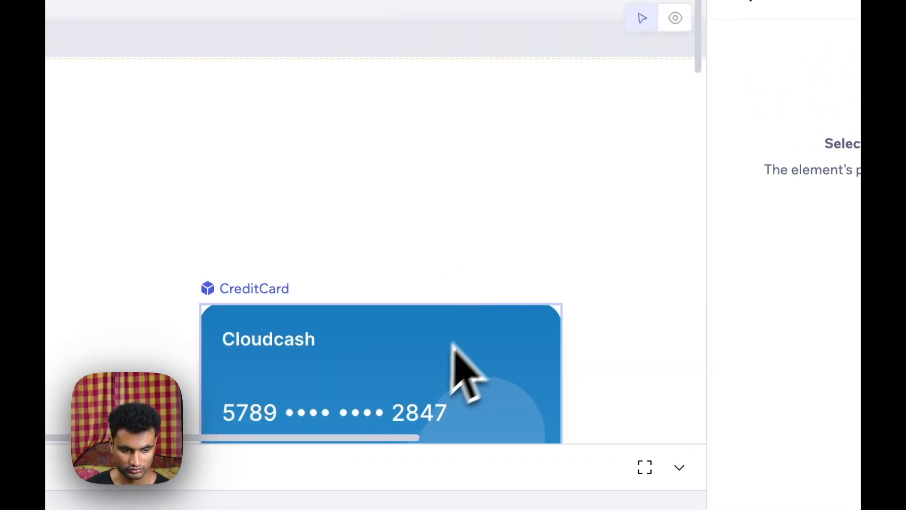
{"action": "scroll", "coordinate": [419, 373], "scroll_direction": "down", "scroll_amount": 5}
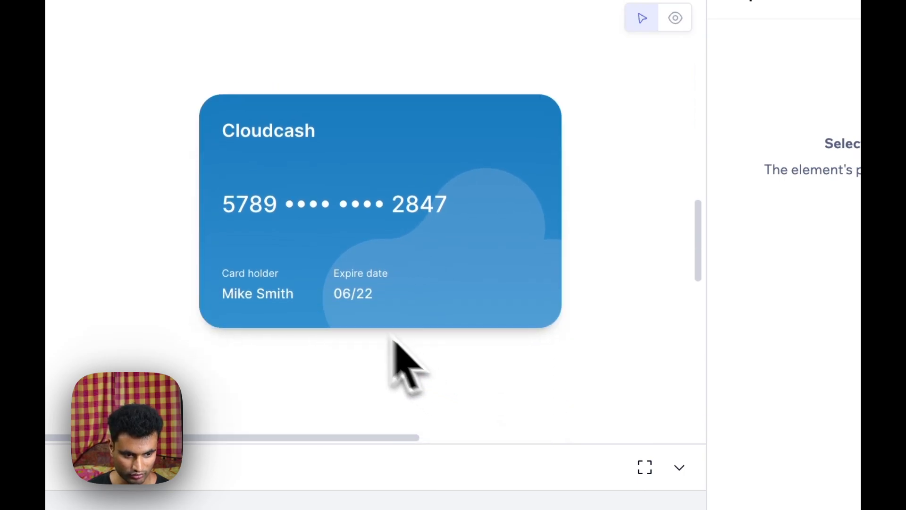
{"action": "double_click", "coordinate": [264, 216]}
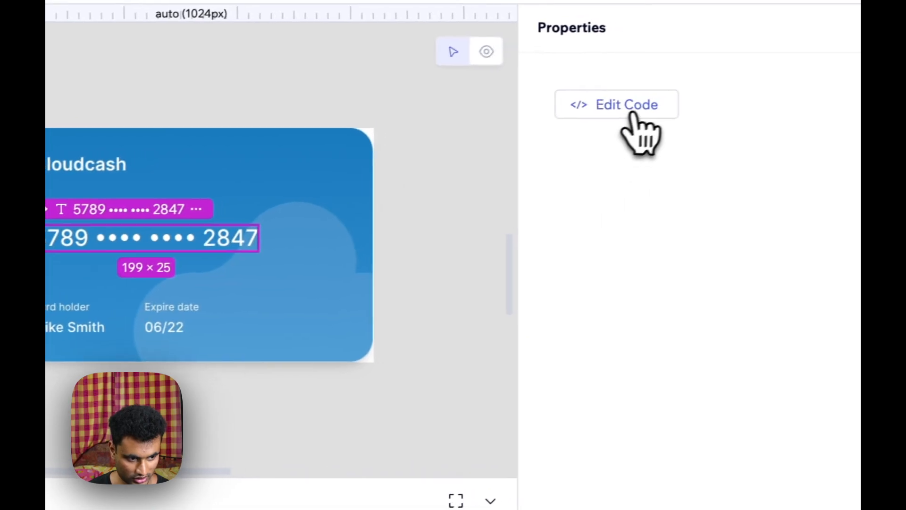
{"action": "left_click", "coordinate": [633, 114]}
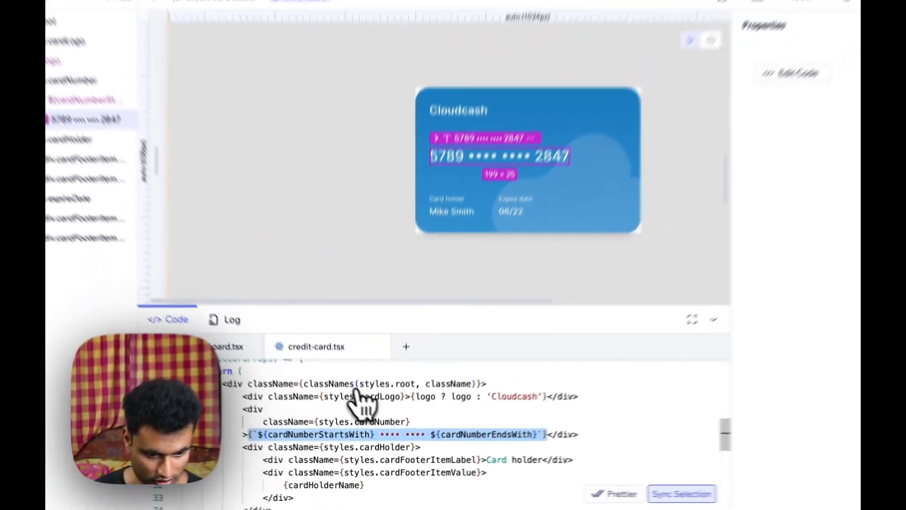
{"action": "scroll", "coordinate": [319, 347], "scroll_direction": "up", "scroll_amount": 10}
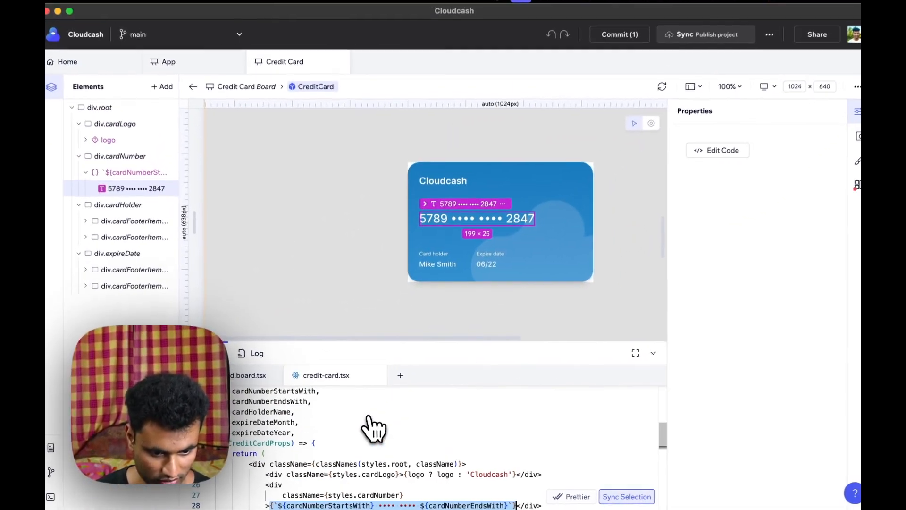
- Set the dashboard credit card's cardHolderName property to the presenter's first name only
{"action": "scroll", "coordinate": [375, 428], "scroll_direction": "down", "scroll_amount": 8}
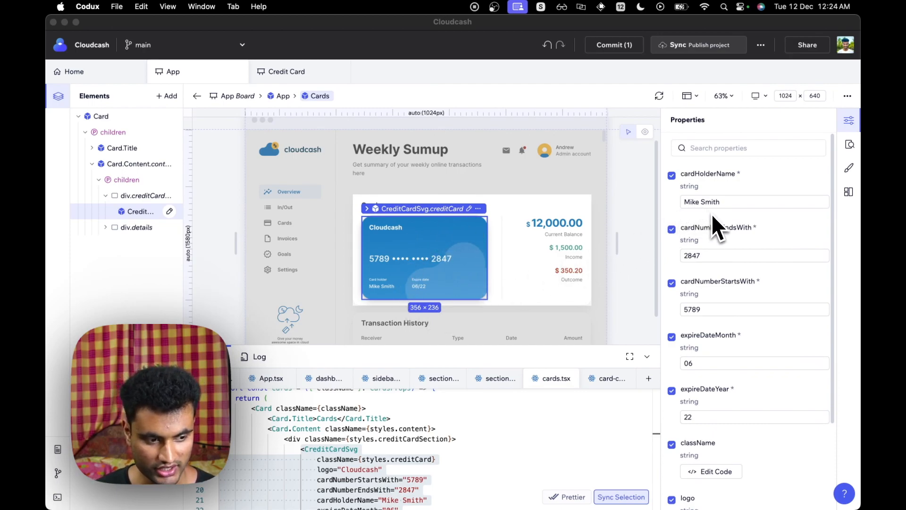
{"action": "scroll", "coordinate": [720, 227], "scroll_direction": "down", "scroll_amount": 2}
{"action": "scroll", "coordinate": [727, 250], "scroll_direction": "up", "scroll_amount": 2}
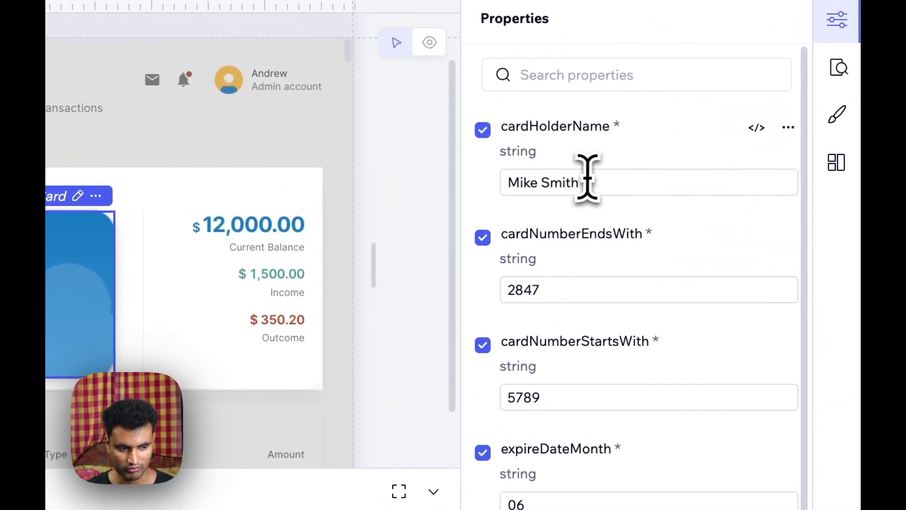
{"action": "left_click", "coordinate": [587, 181]}
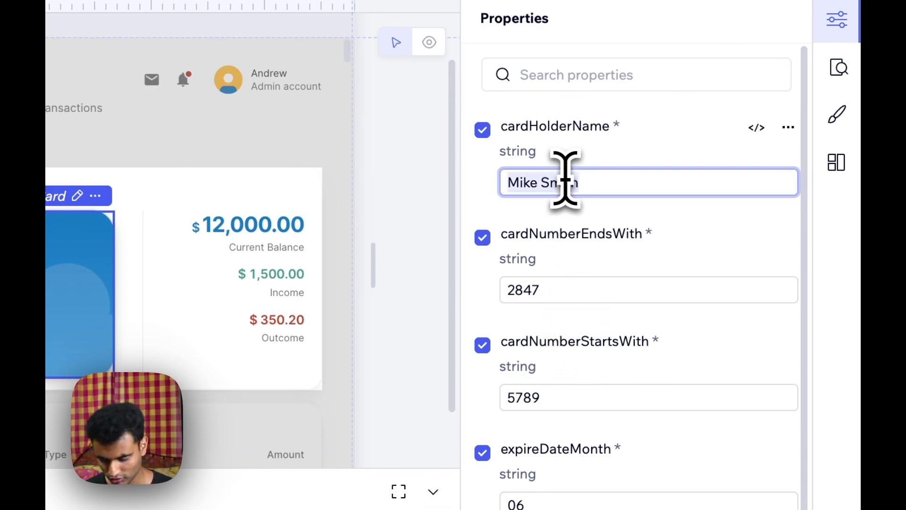
{"action": "type", "text": "Atharva"}
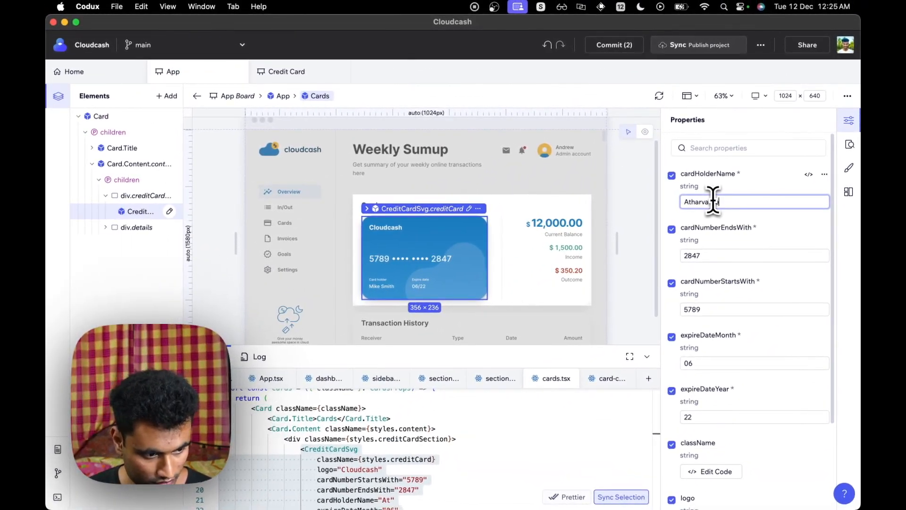
{"action": "type", "text": " Deosthale"}
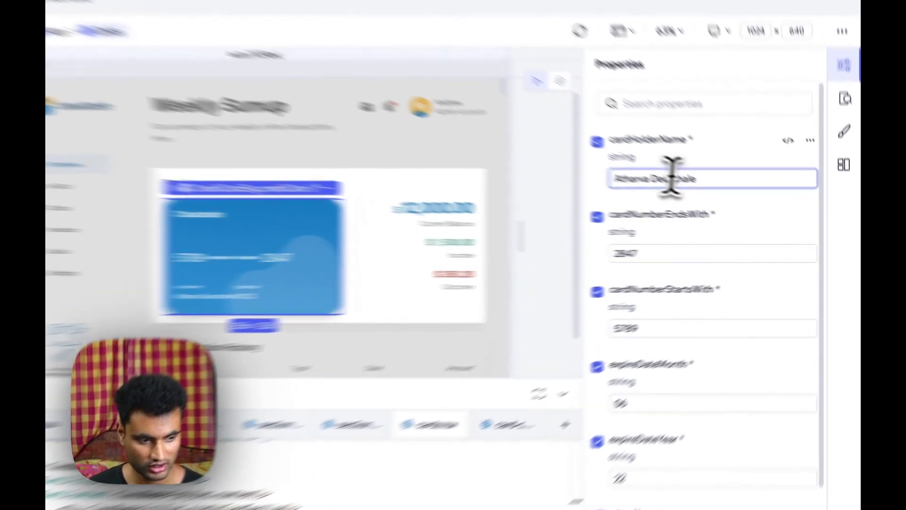
{"action": "double_click", "coordinate": [733, 203]}
{"action": "key", "text": "BackSpace"}
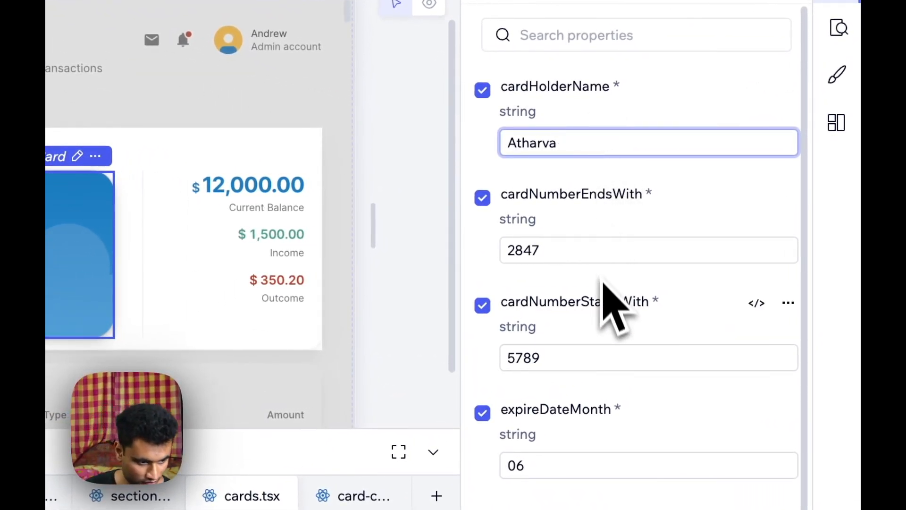
- Set the card's cardNumberStartsWith property to 1234 and its logo text to the presenter's first name followed by BANK
{"action": "left_click_drag", "start_coordinate": [577, 354], "coordinate": [516, 364]}
{"action": "type", "text": "1234"}
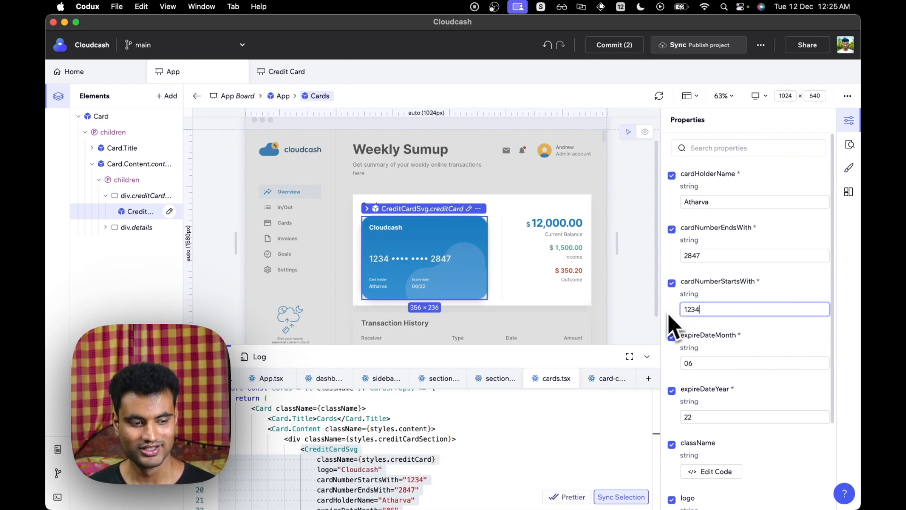
{"action": "scroll", "coordinate": [737, 378], "scroll_direction": "down", "scroll_amount": 4}
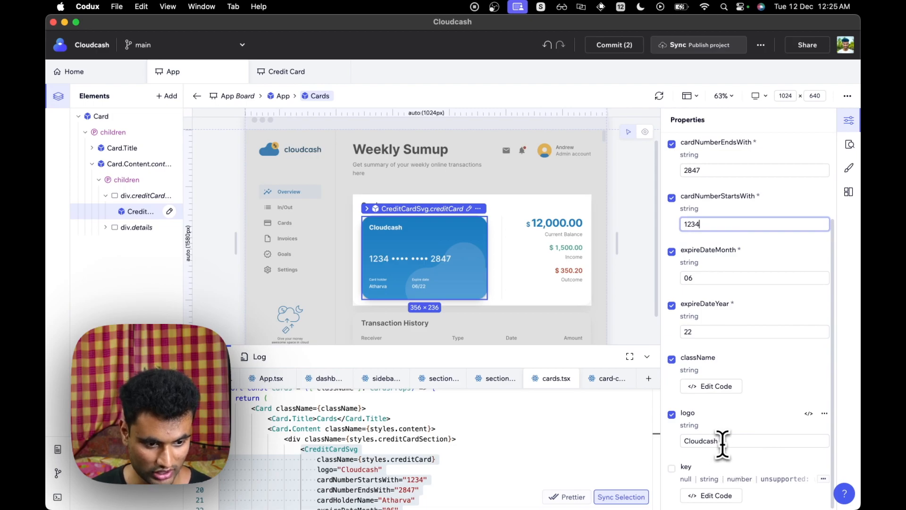
{"action": "double_click", "coordinate": [720, 442]}
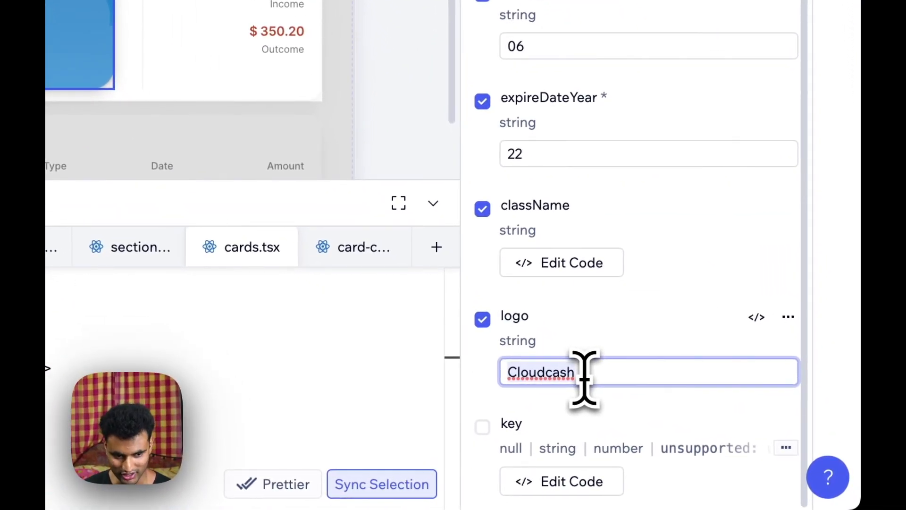
{"action": "type", "text": "Atharva BANK"}
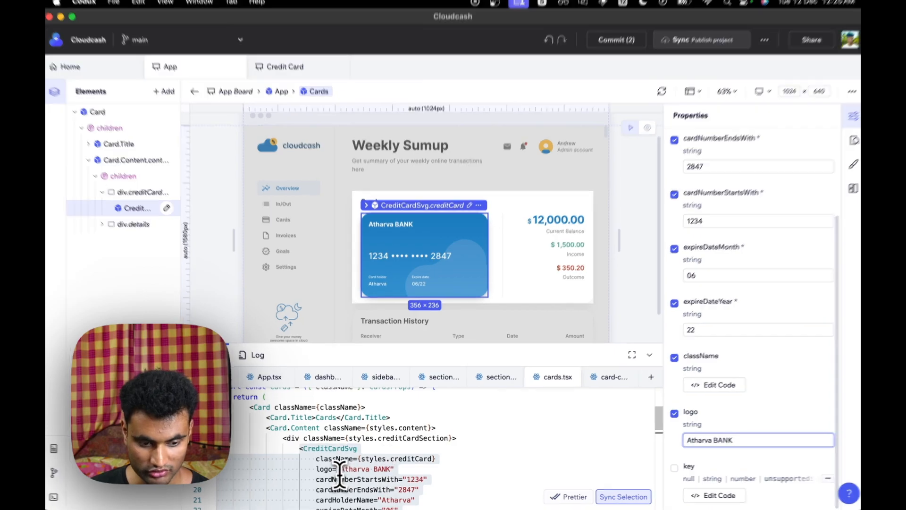
- Inspect the CreditCardSvg props in the cards.tsx source code
{"action": "left_click", "coordinate": [347, 474]}
{"action": "scroll", "coordinate": [390, 473], "scroll_direction": "down", "scroll_amount": 2}
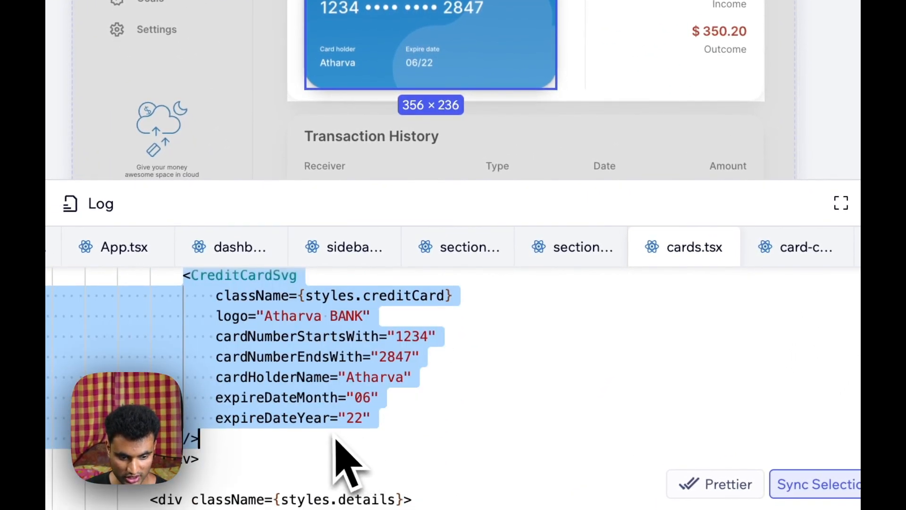
{"action": "left_click", "coordinate": [265, 319]}
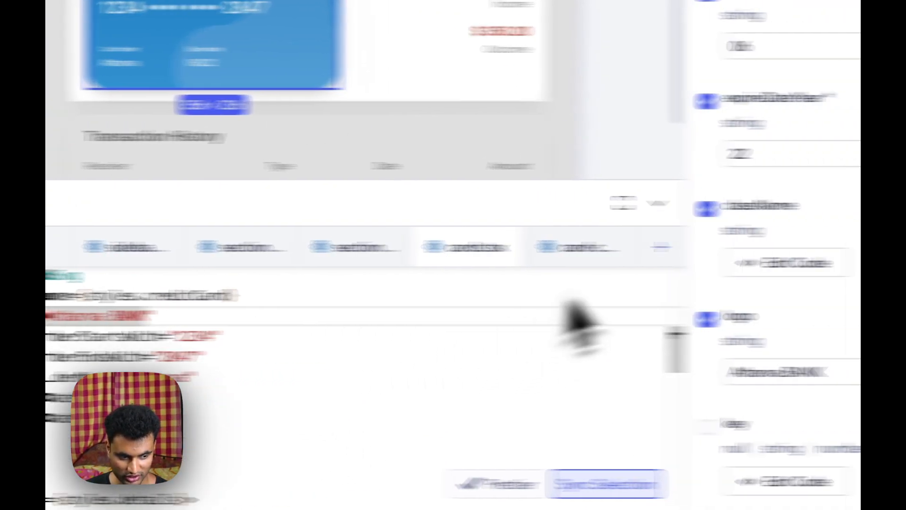